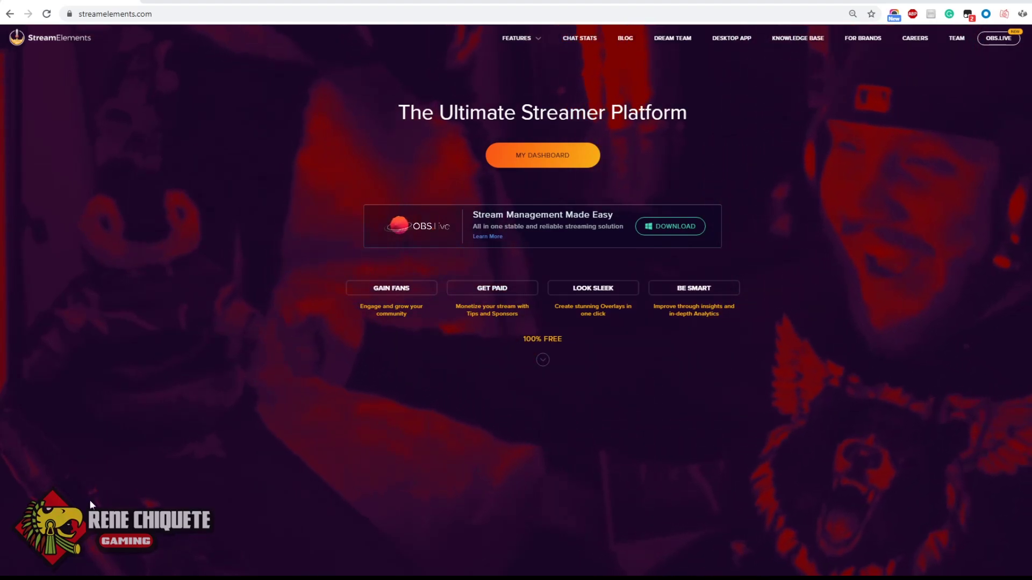
# Step: Go to My overlays from the dashboard and open the Awesome Shoutout overlay in the editor
pyautogui.click(531, 155)
pyautogui.click(39, 108)
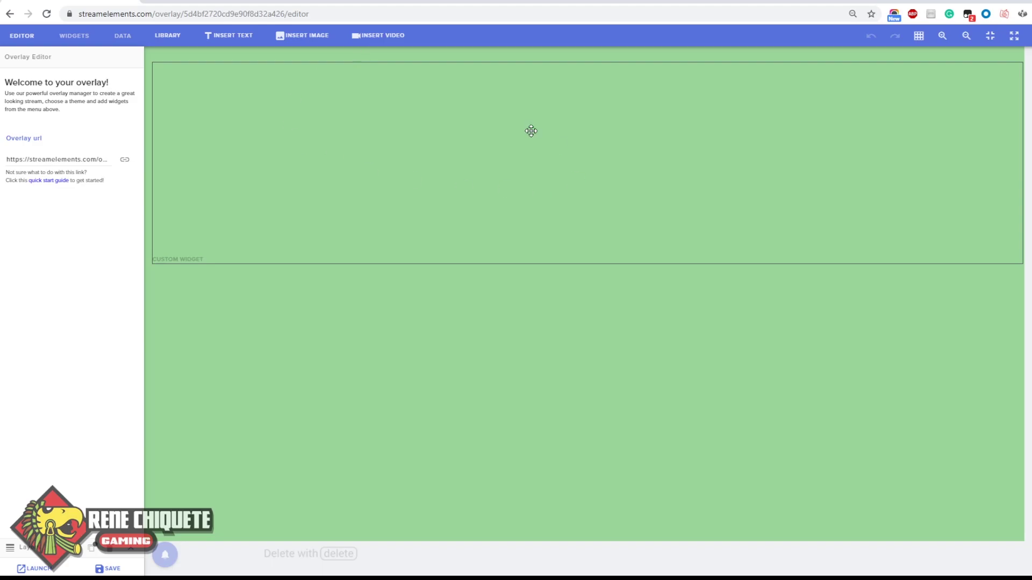
# Step: Select the custom widget and check its 7000 ms notification duration
pyautogui.click(419, 124)
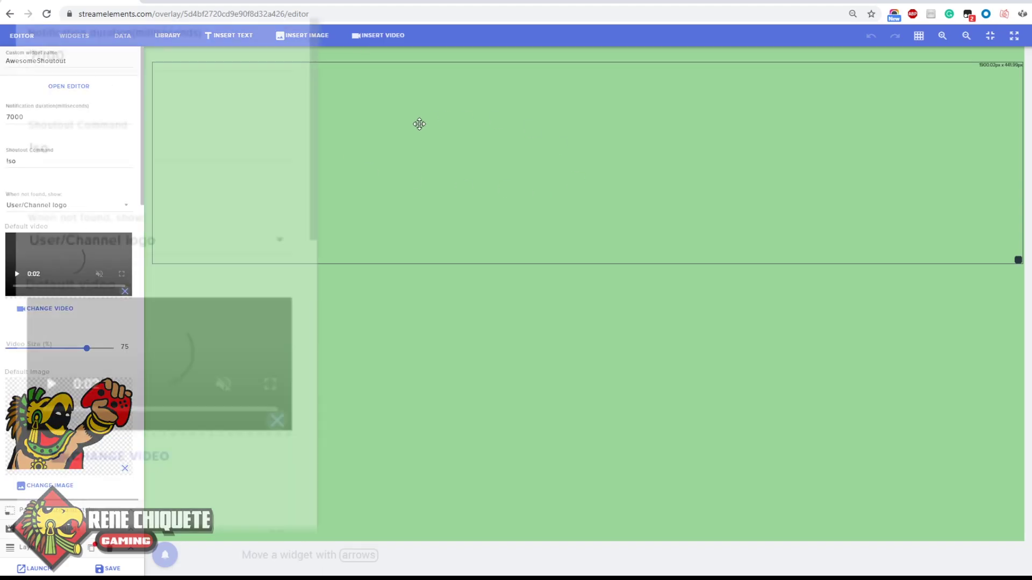
pyautogui.scroll(-15, 137, 242)
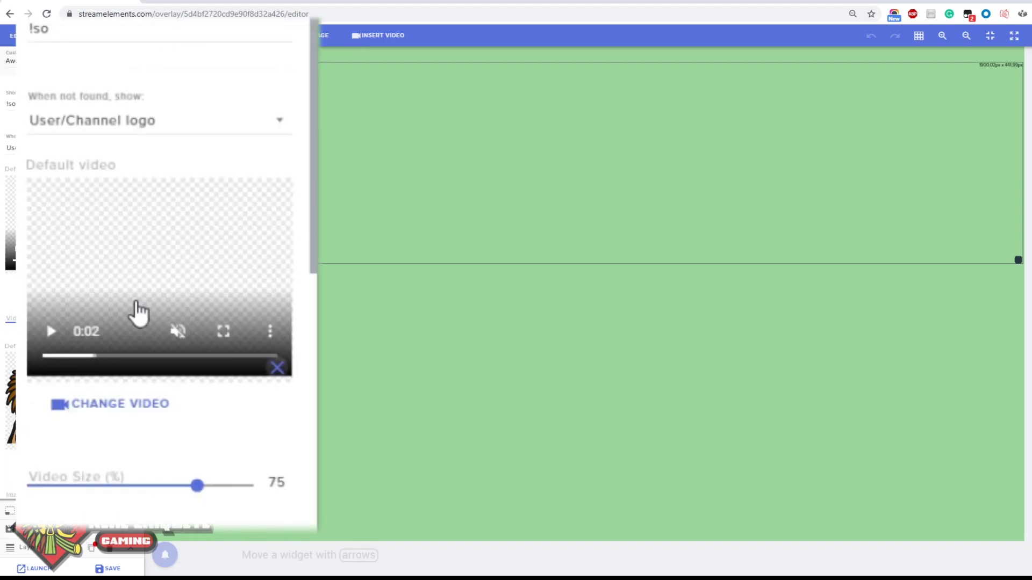
pyautogui.scroll(15, 151, 397)
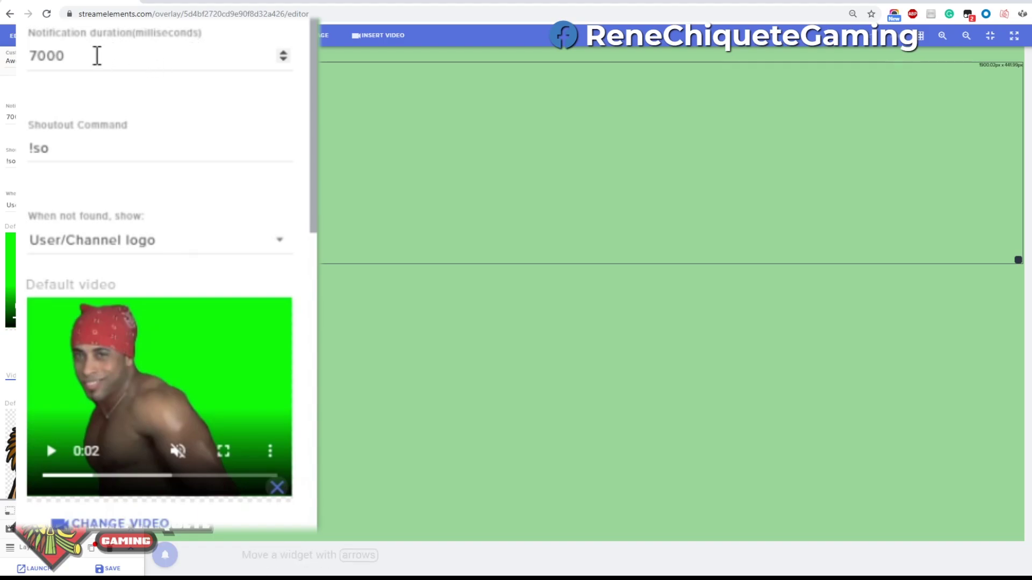
pyautogui.moveTo(95, 56); pyautogui.dragTo(20, 74)
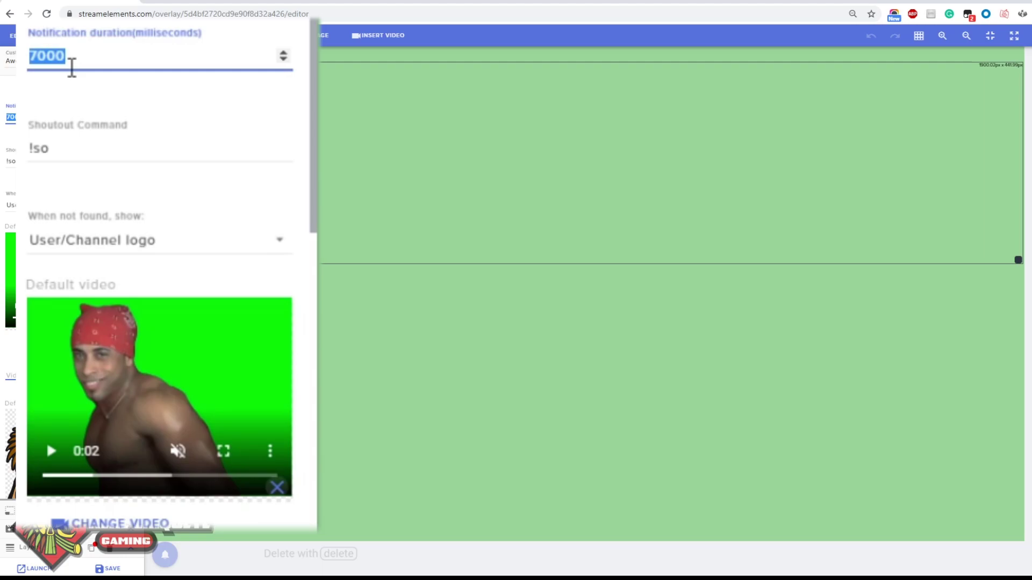
# Step: Review the !so shoutout command and the fallback setting for unknown users
pyautogui.moveTo(108, 152); pyautogui.dragTo(16, 158)
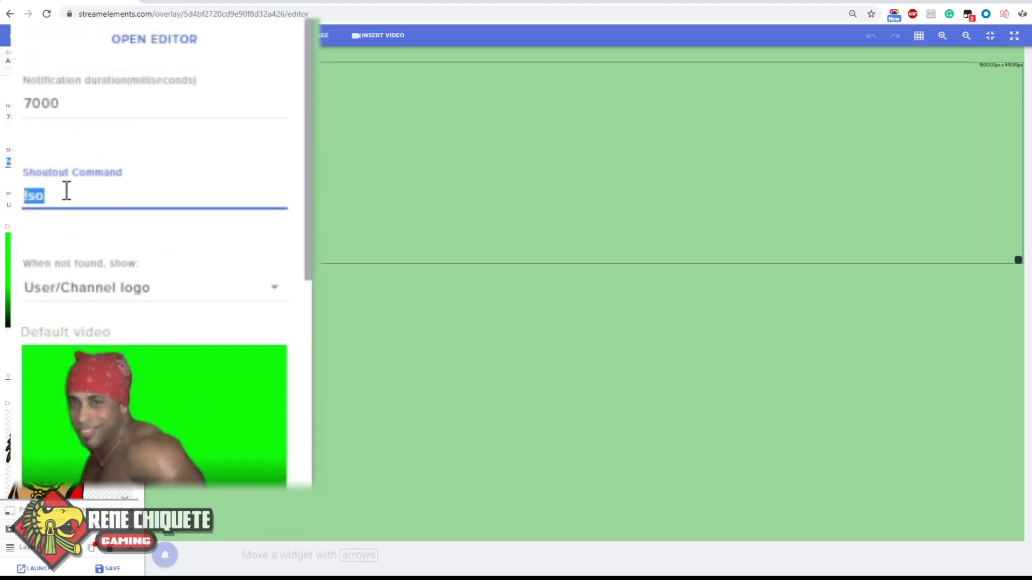
pyautogui.click(66, 191)
pyautogui.moveTo(66, 191); pyautogui.dragTo(23, 199)
pyautogui.click(63, 198)
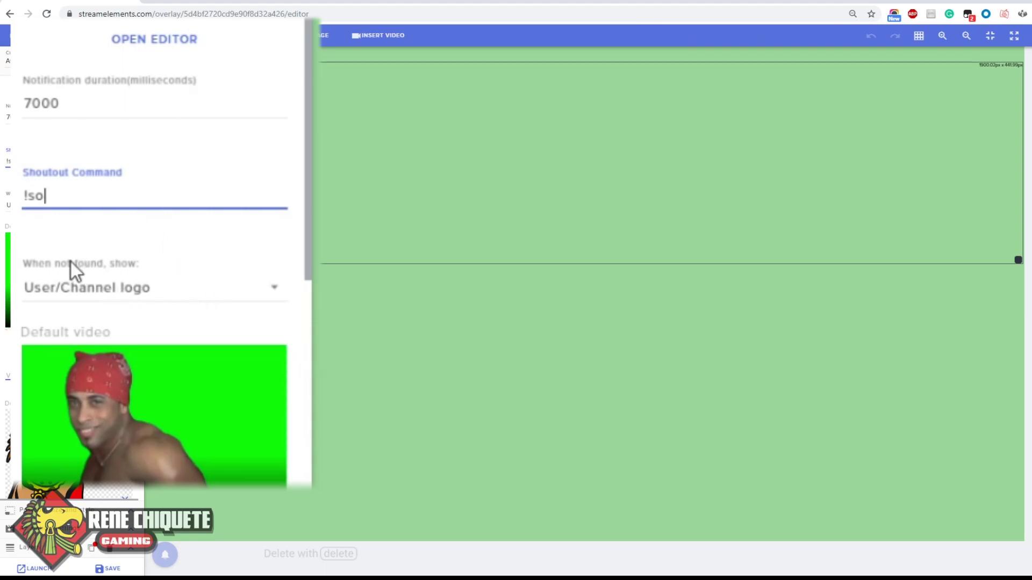
pyautogui.moveTo(16, 277); pyautogui.dragTo(134, 254)
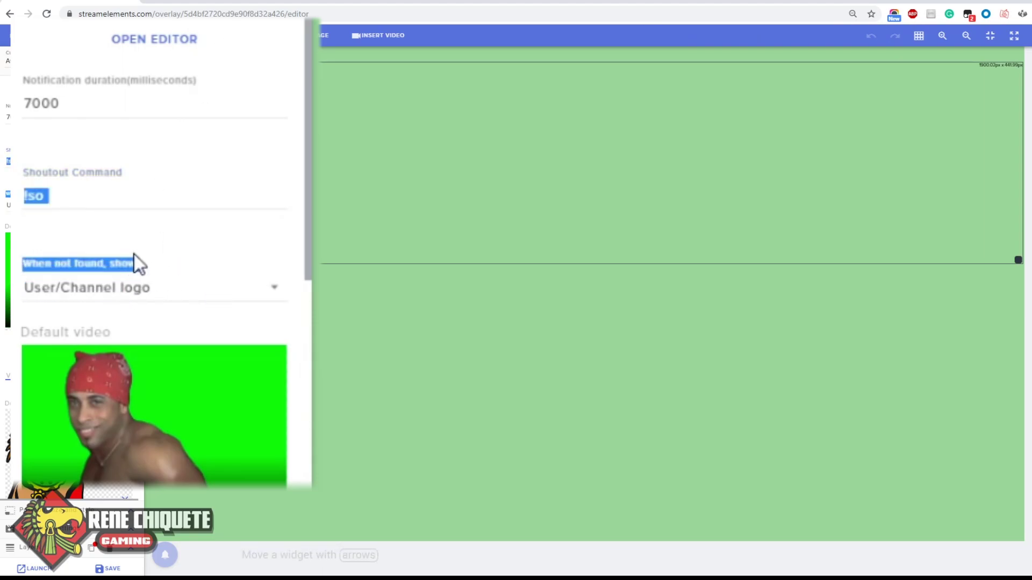
pyautogui.click(145, 266)
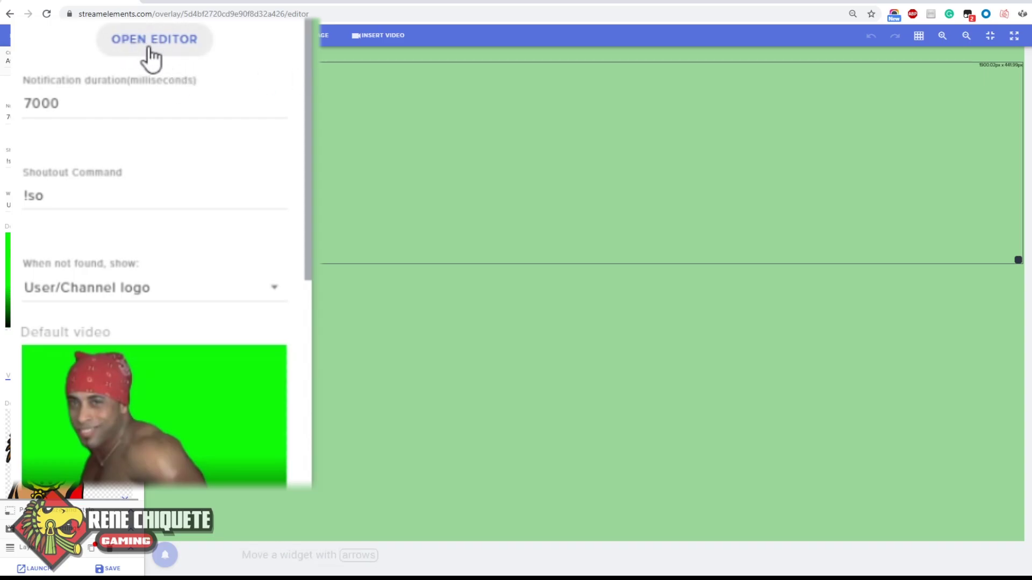
pyautogui.click(69, 86)
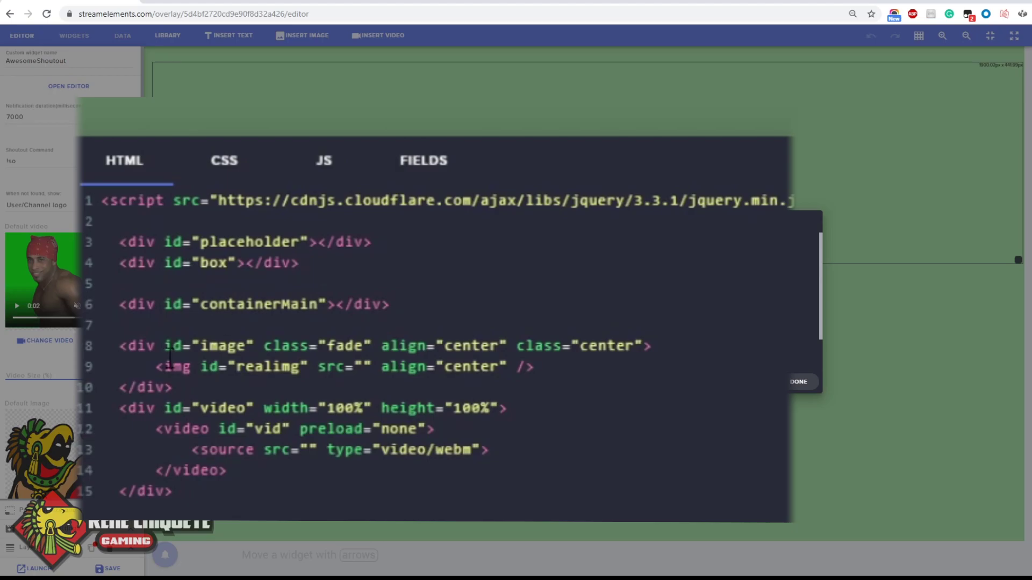
pyautogui.click(224, 161)
pyautogui.click(325, 172)
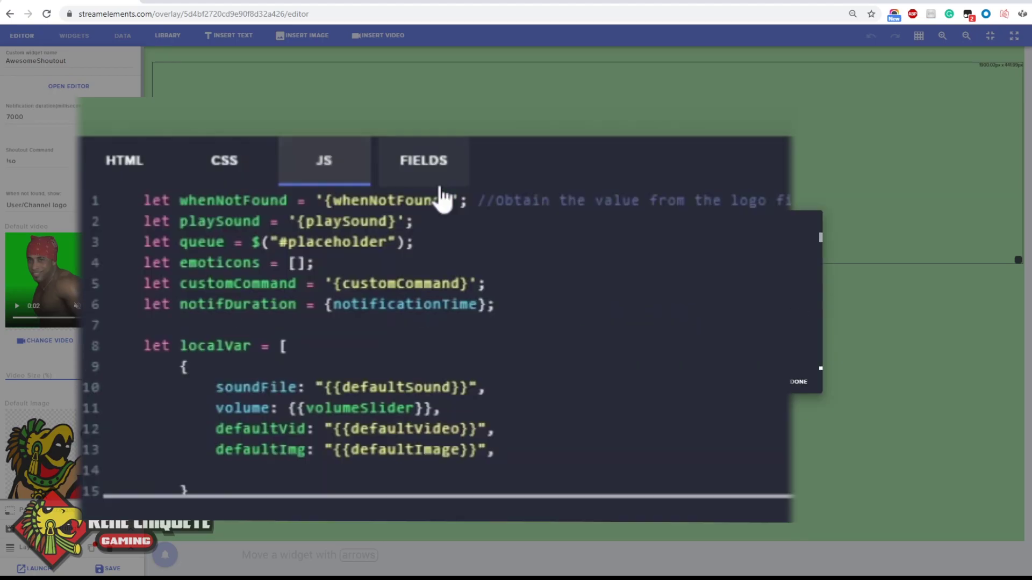
pyautogui.click(440, 186)
pyautogui.click(339, 175)
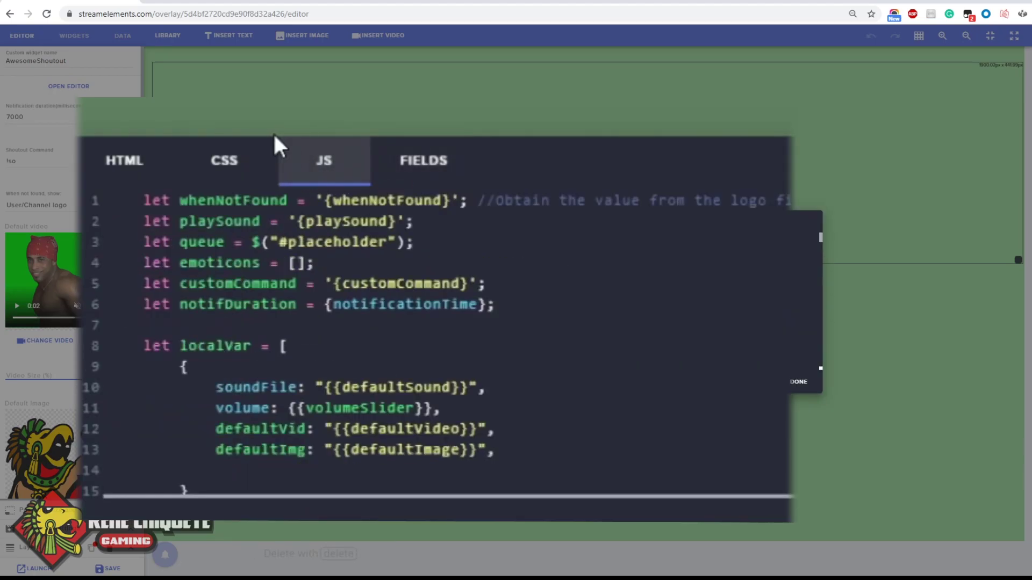
pyautogui.click(230, 165)
pyautogui.click(132, 172)
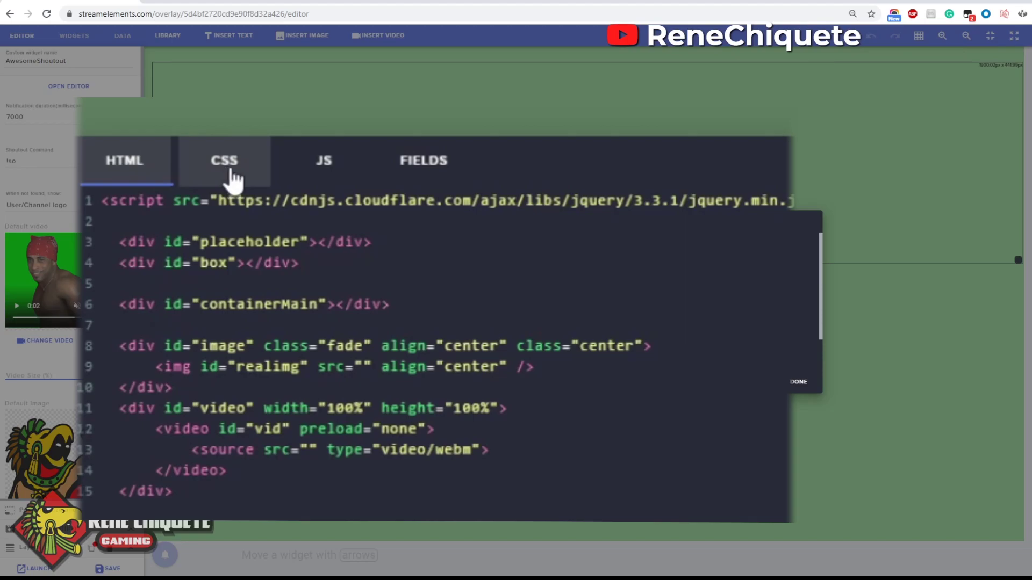
pyautogui.click(321, 177)
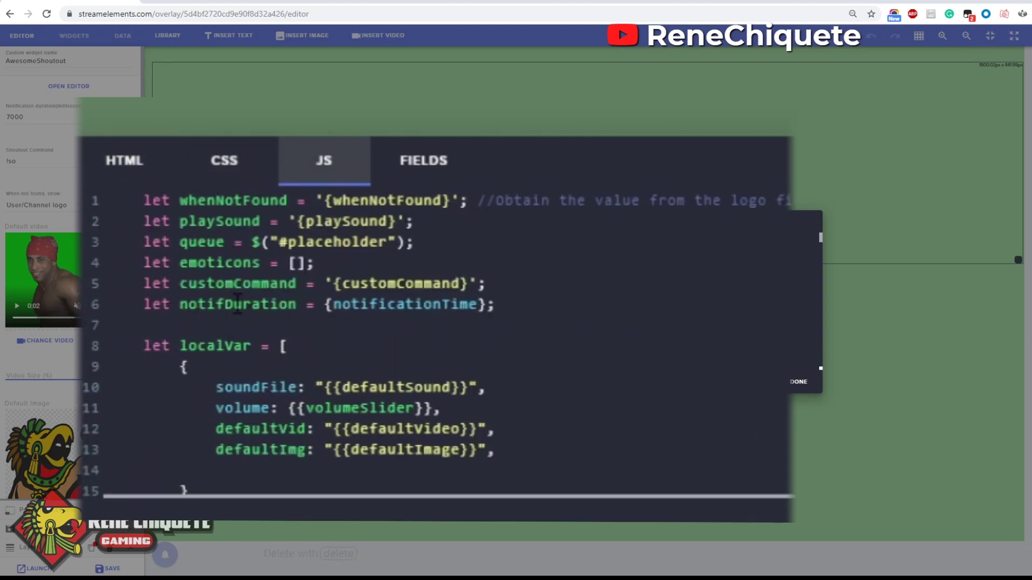
pyautogui.scroll(-4, 165, 357)
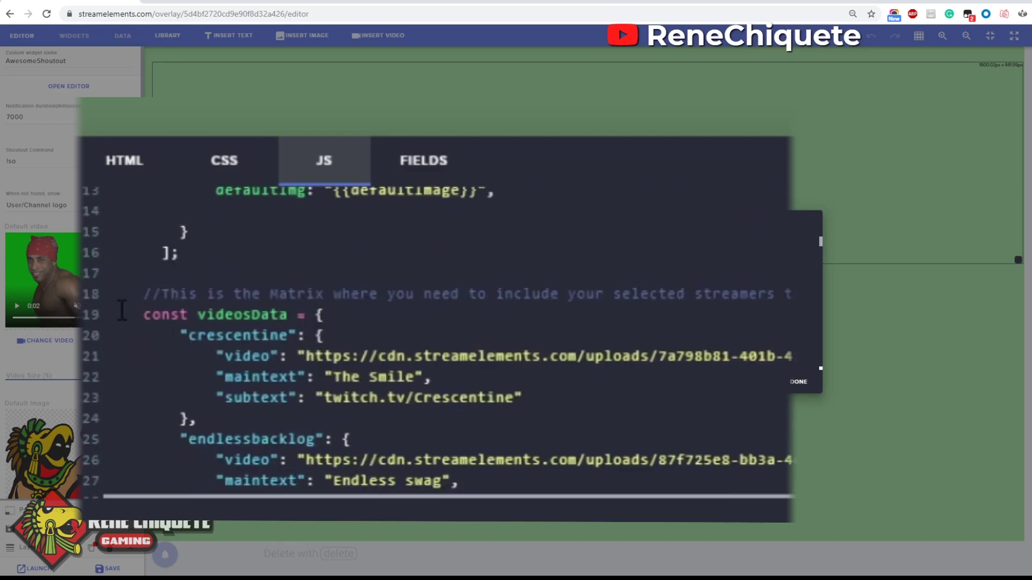
pyautogui.click(263, 315)
pyautogui.scroll(-2, 407, 310)
pyautogui.scroll(2, 408, 311)
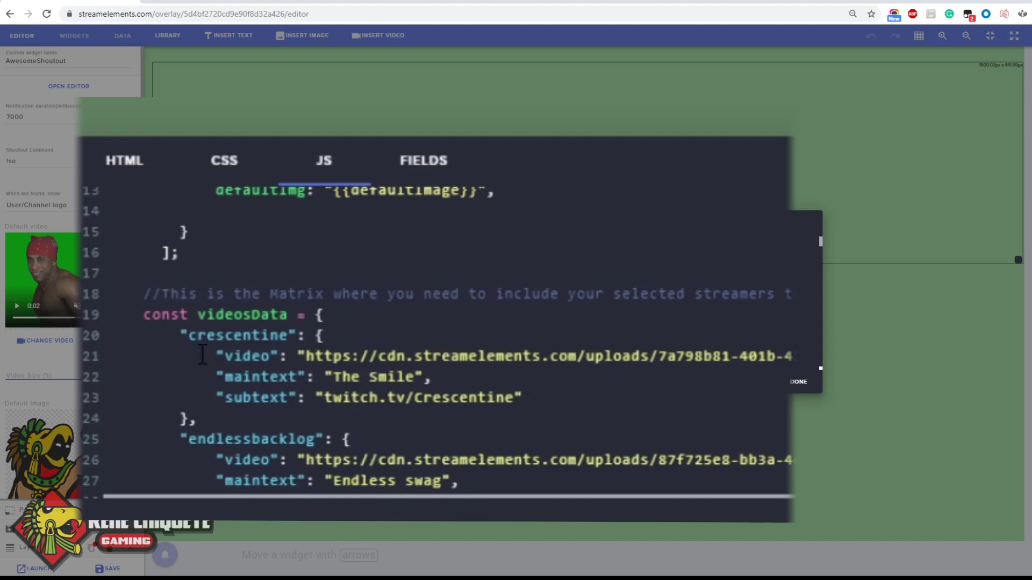
pyautogui.moveTo(183, 336); pyautogui.dragTo(282, 336)
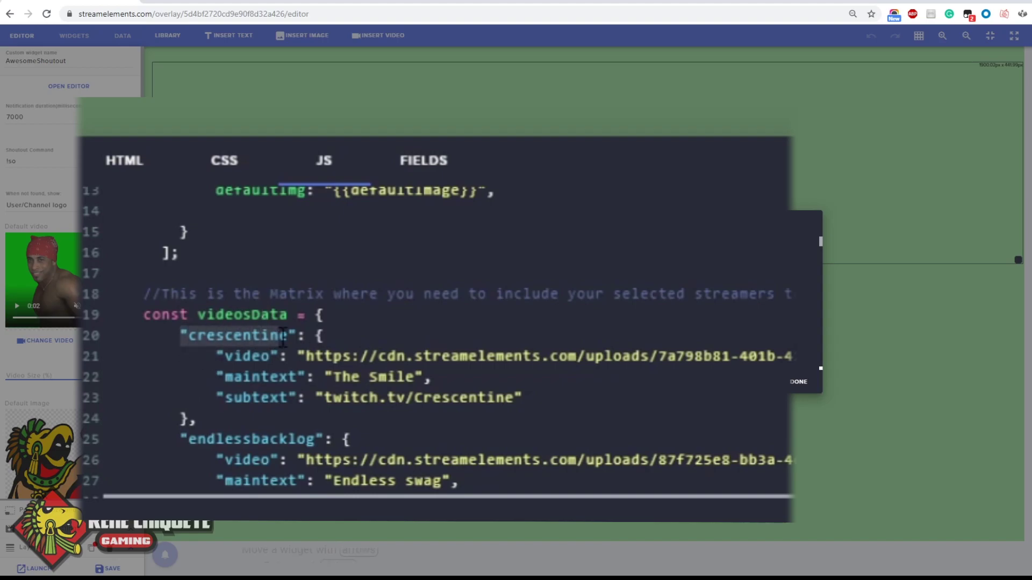
pyautogui.moveTo(218, 357); pyautogui.dragTo(282, 357)
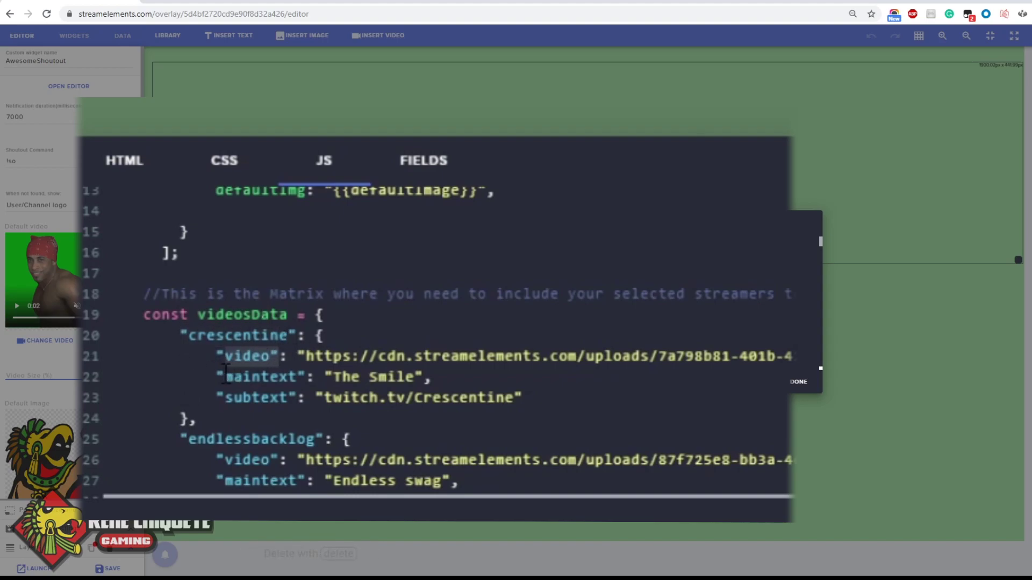
pyautogui.moveTo(217, 378); pyautogui.dragTo(287, 378)
pyautogui.moveTo(218, 398); pyautogui.dragTo(290, 399)
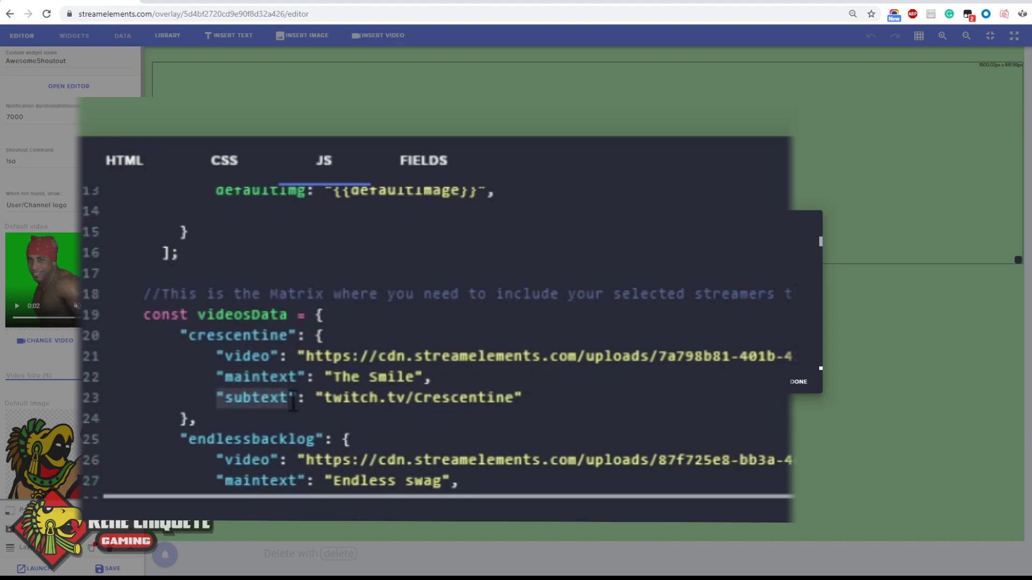
pyautogui.doubleClick(245, 336)
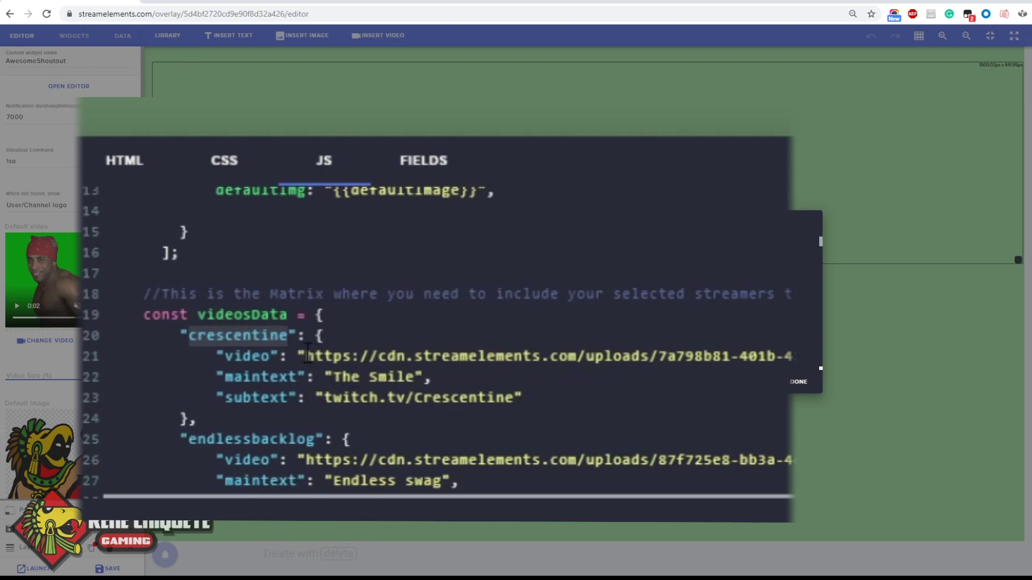
pyautogui.moveTo(307, 356); pyautogui.dragTo(796, 357)
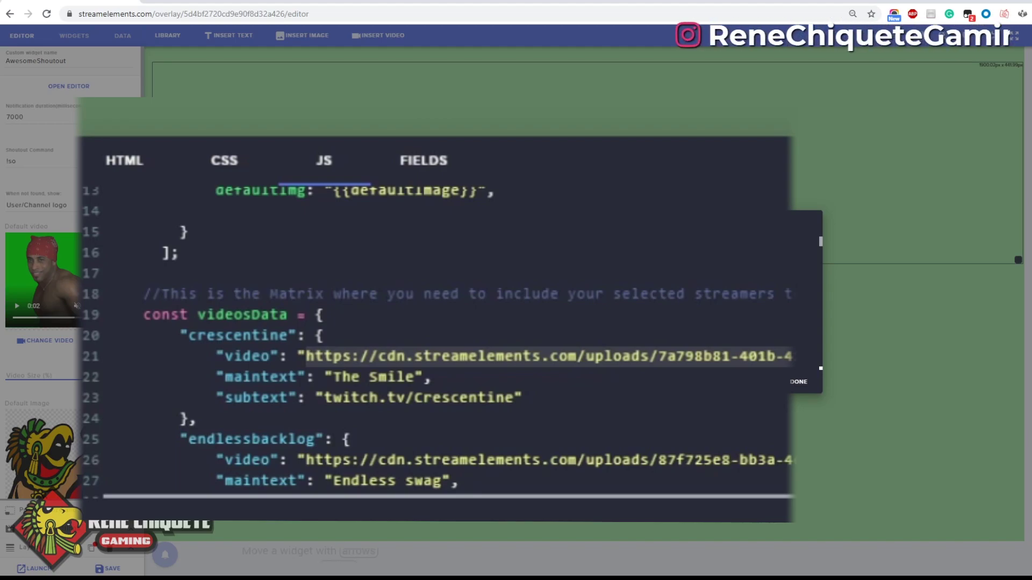
pyautogui.click(270, 378)
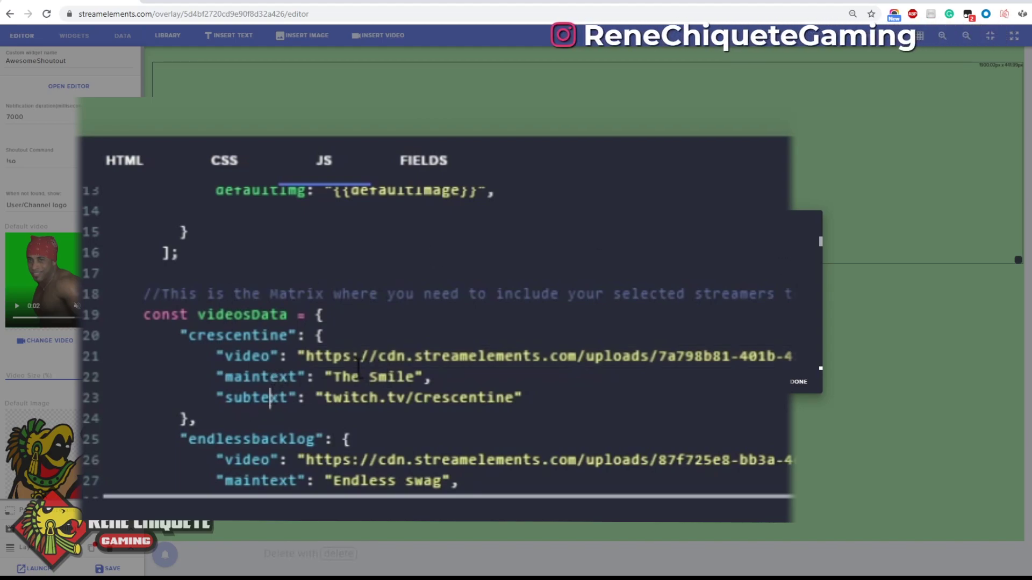
pyautogui.click(327, 398)
pyautogui.moveTo(327, 397); pyautogui.dragTo(514, 398)
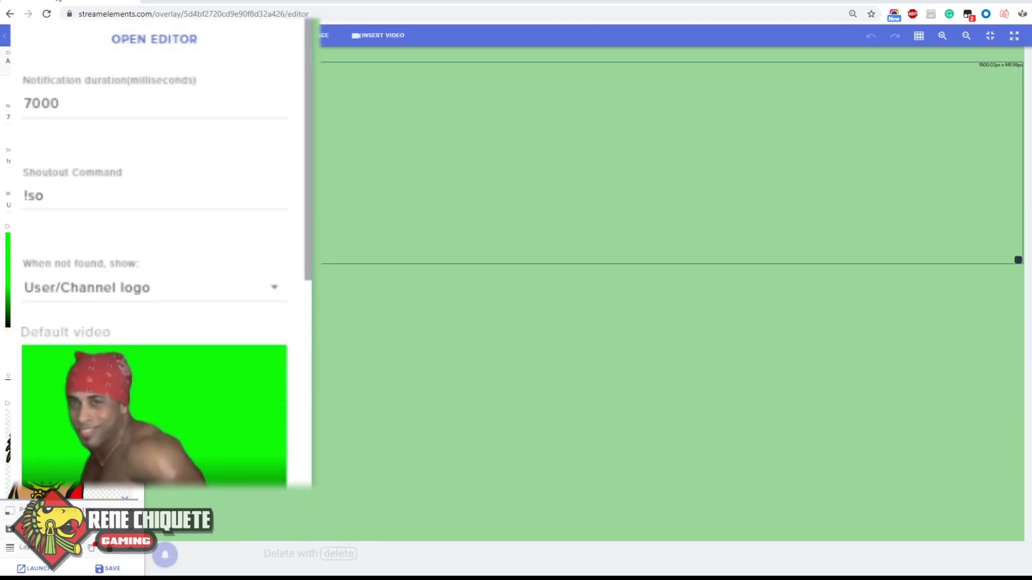
# Step: Set 'When not found, show' to Show default video
pyautogui.rightClick(59, 2)
pyautogui.press('Escape')
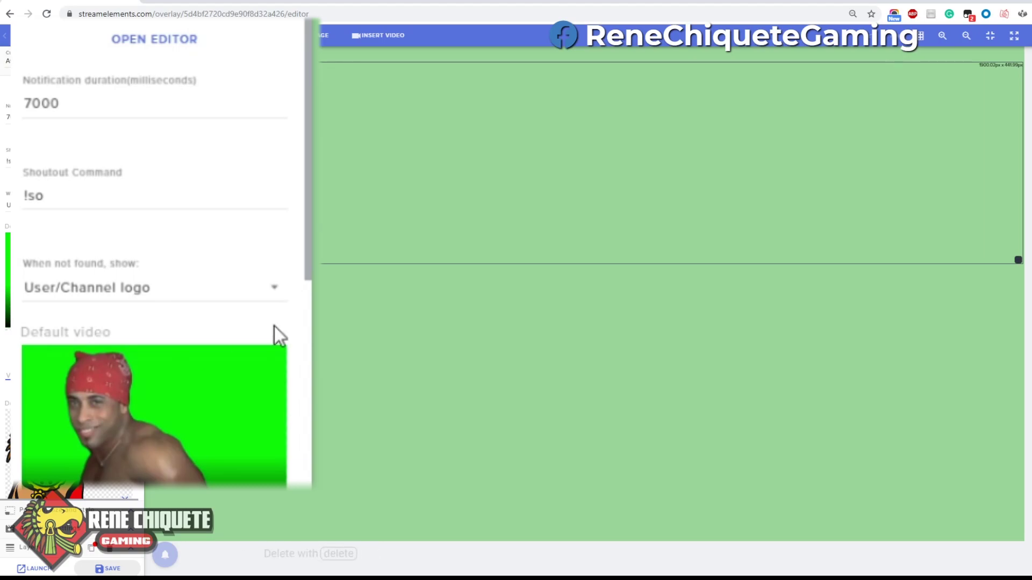
pyautogui.click(264, 294)
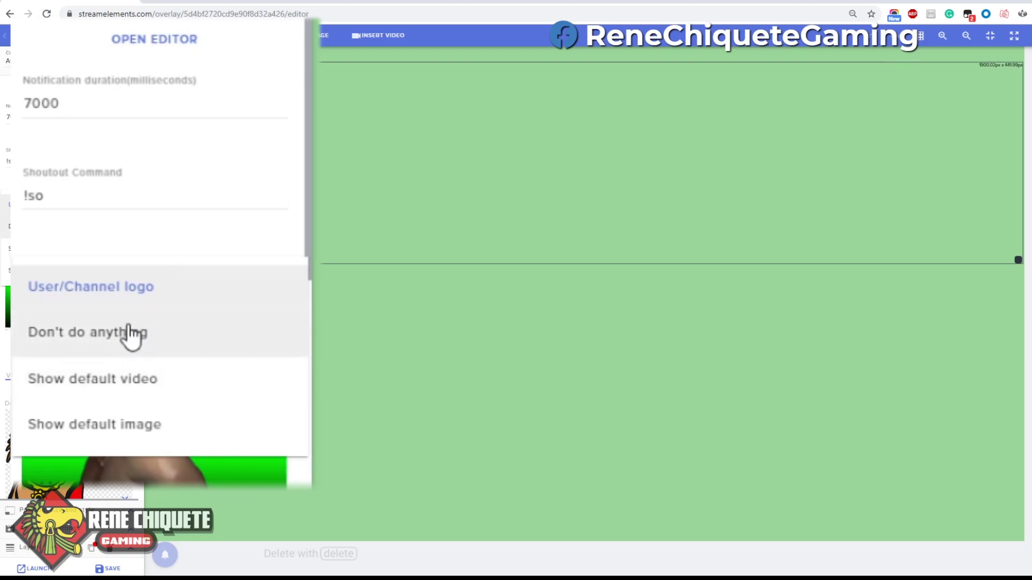
pyautogui.click(128, 379)
pyautogui.scroll(-2, 212, 399)
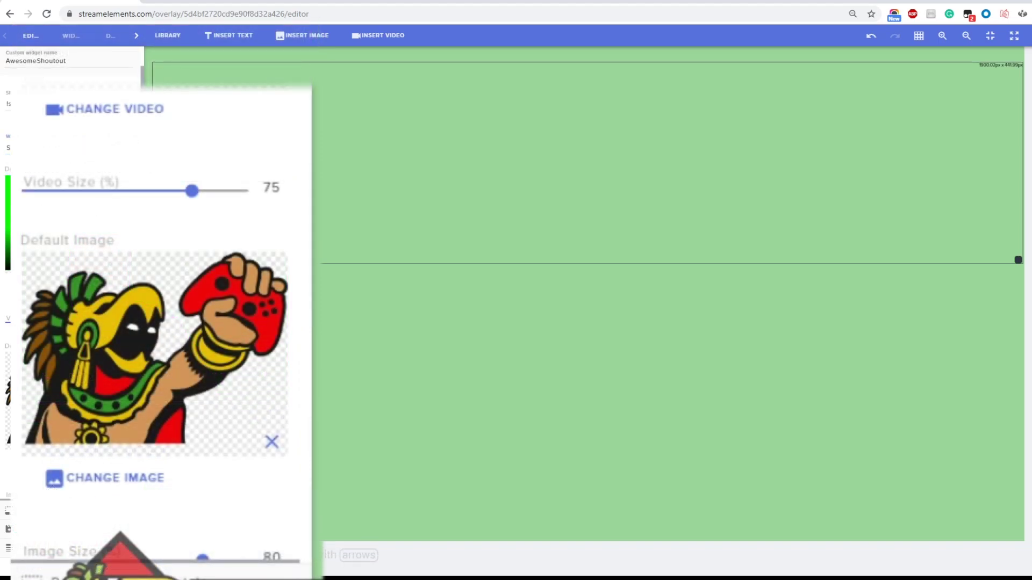
pyautogui.scroll(-1, 161, 253)
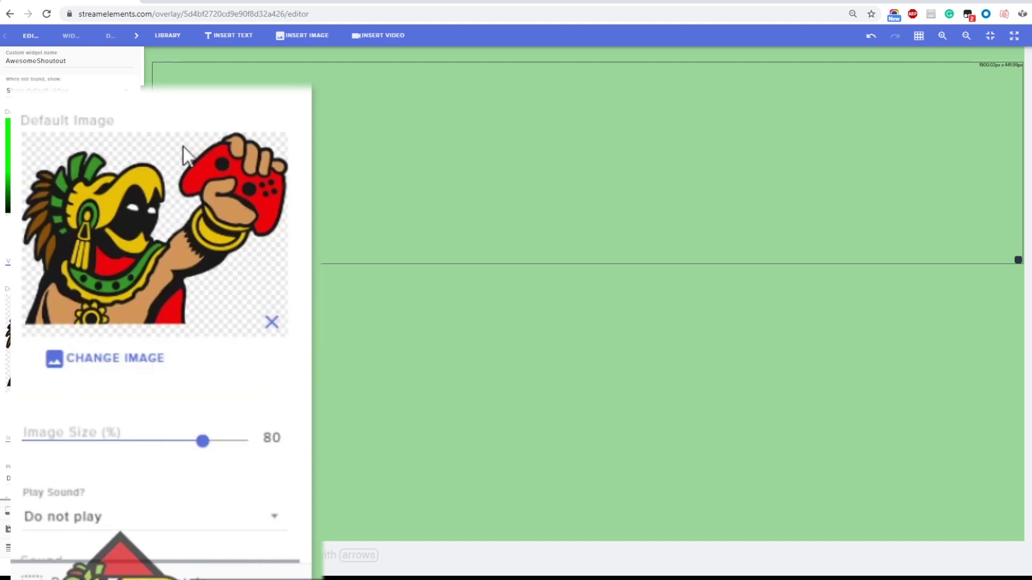
pyautogui.scroll(2, 235, 218)
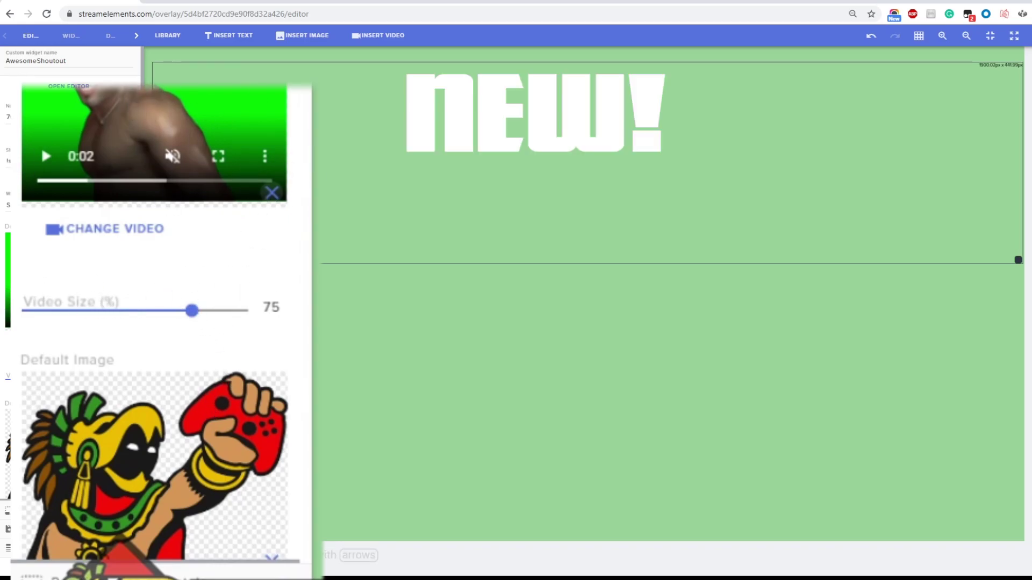
pyautogui.scroll(-2, 70, 285)
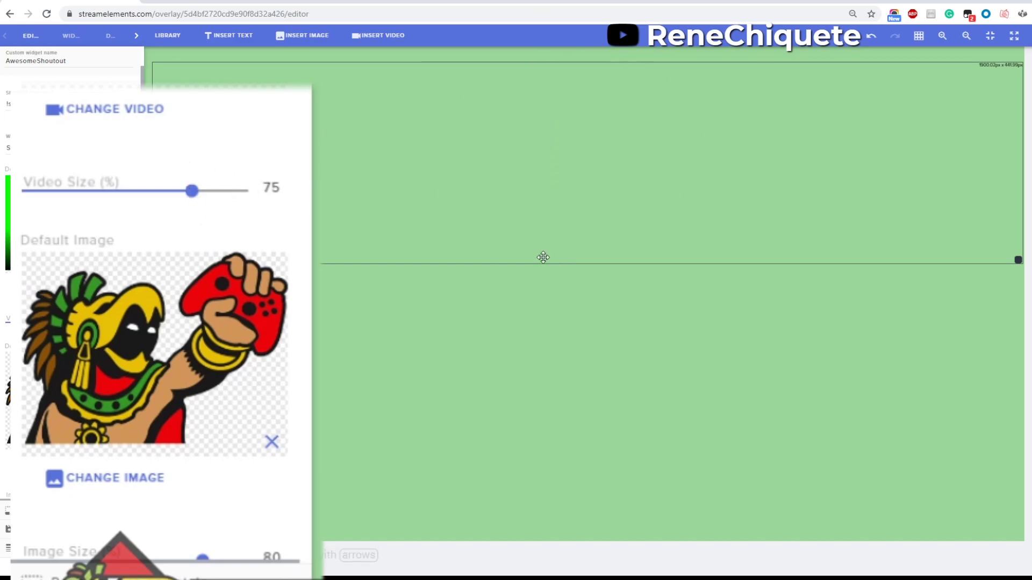
pyautogui.scroll(-4, 179, 329)
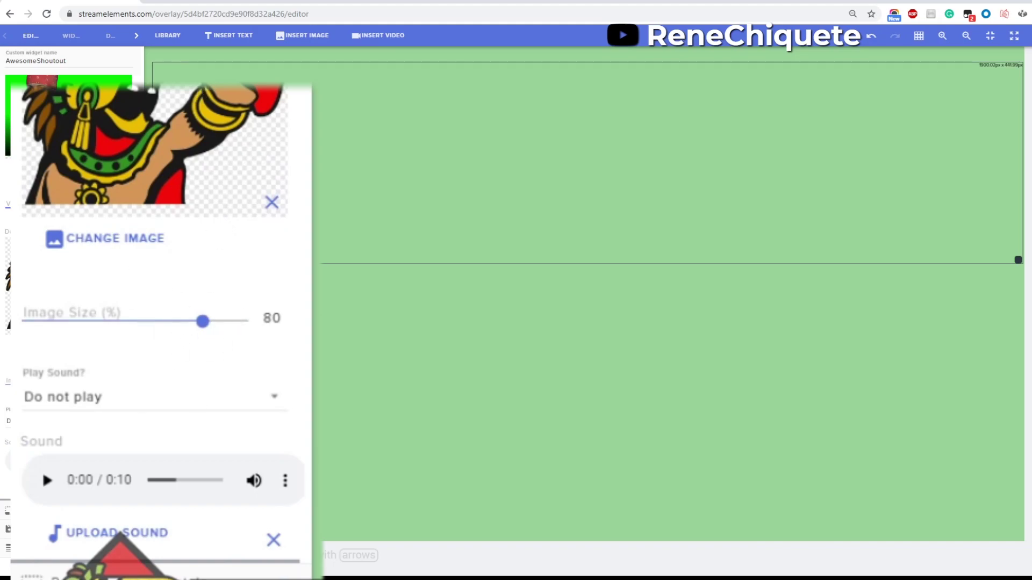
pyautogui.scroll(-2, 199, 239)
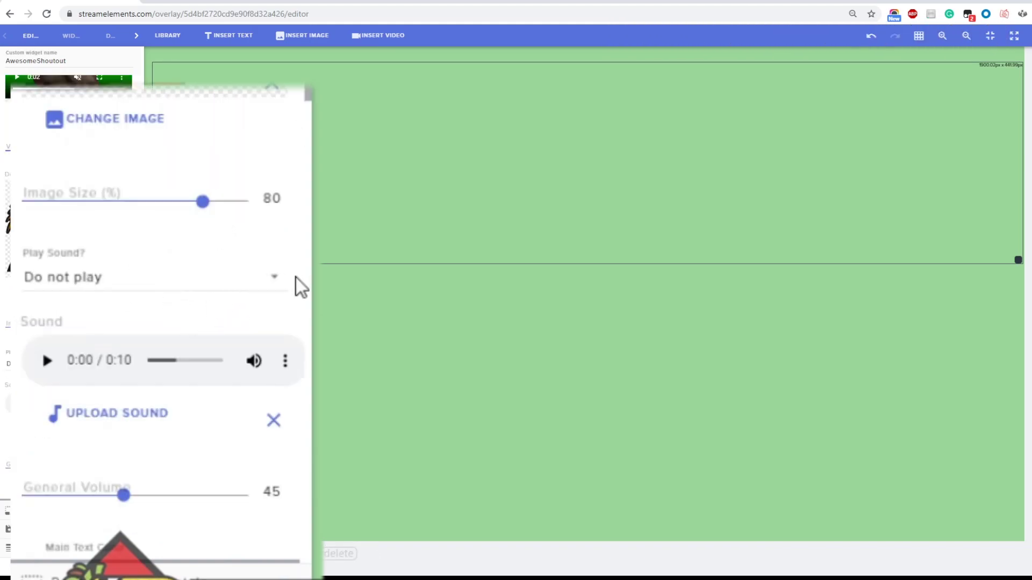
pyautogui.click(274, 284)
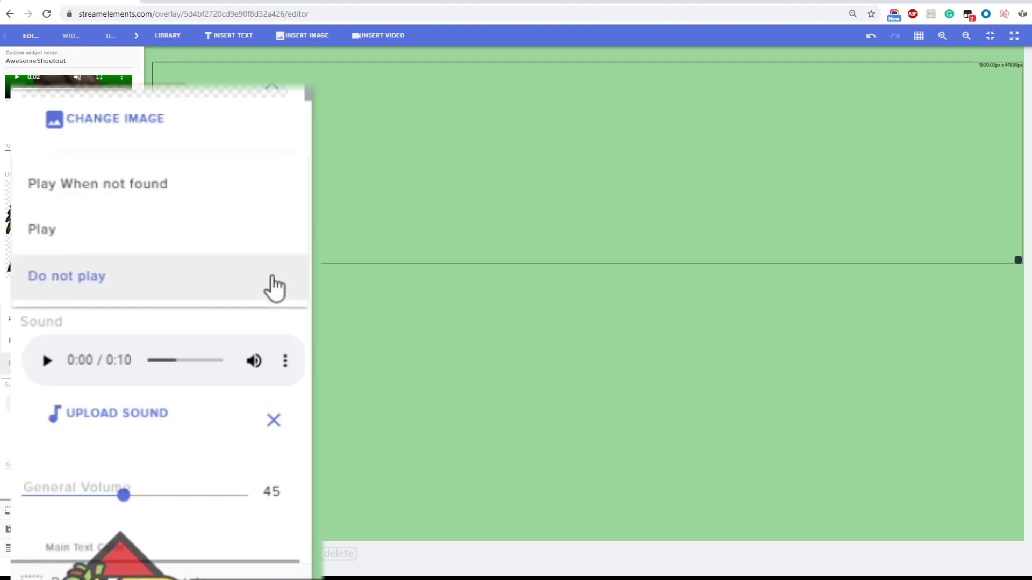
pyautogui.click(218, 288)
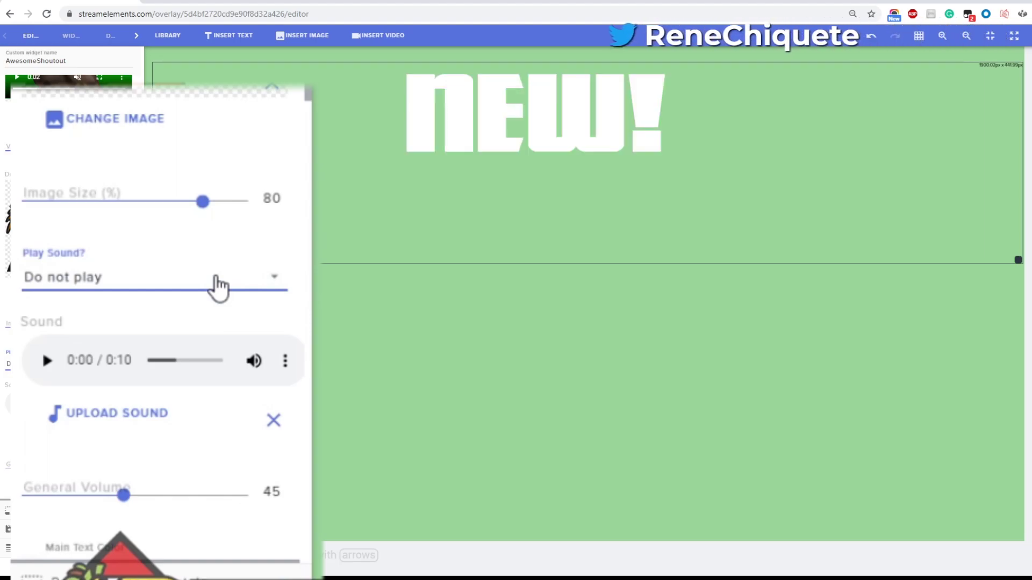
pyautogui.click(118, 419)
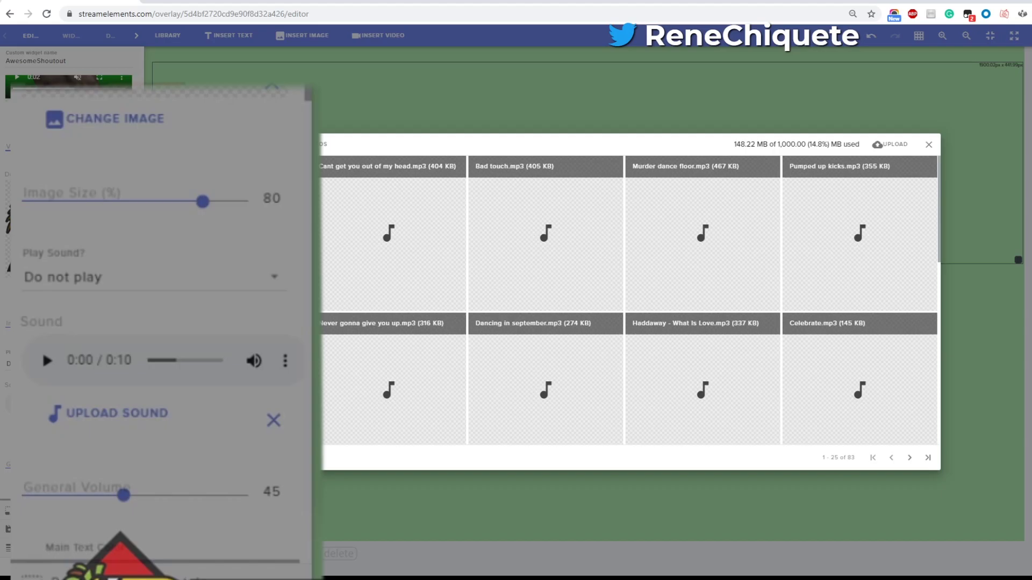
pyautogui.click(928, 153)
pyautogui.click(111, 286)
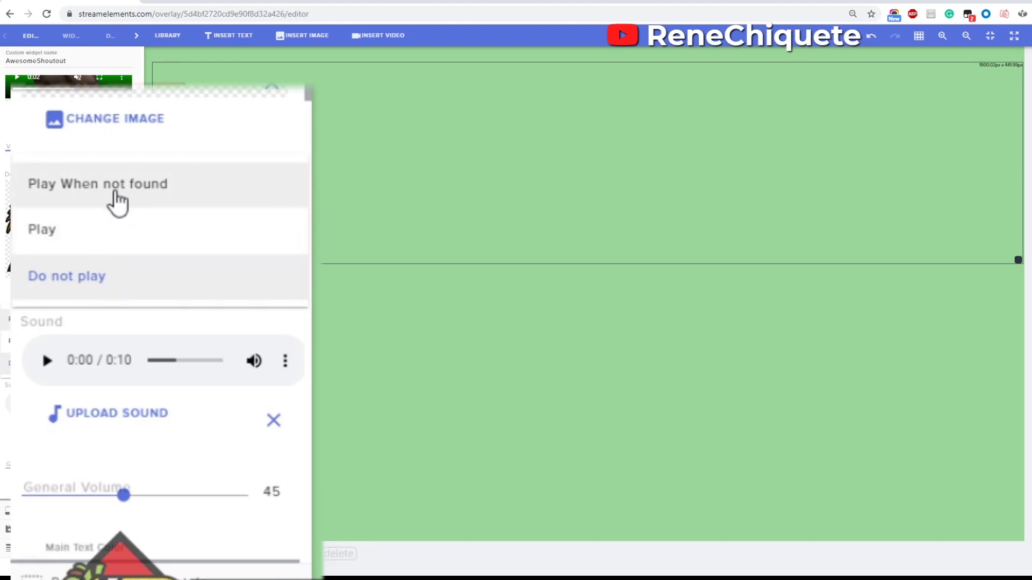
pyautogui.click(144, 268)
# Step: Change Main Text Animation In from slideInDown to slideInLeft
pyautogui.scroll(-2, 161, 468)
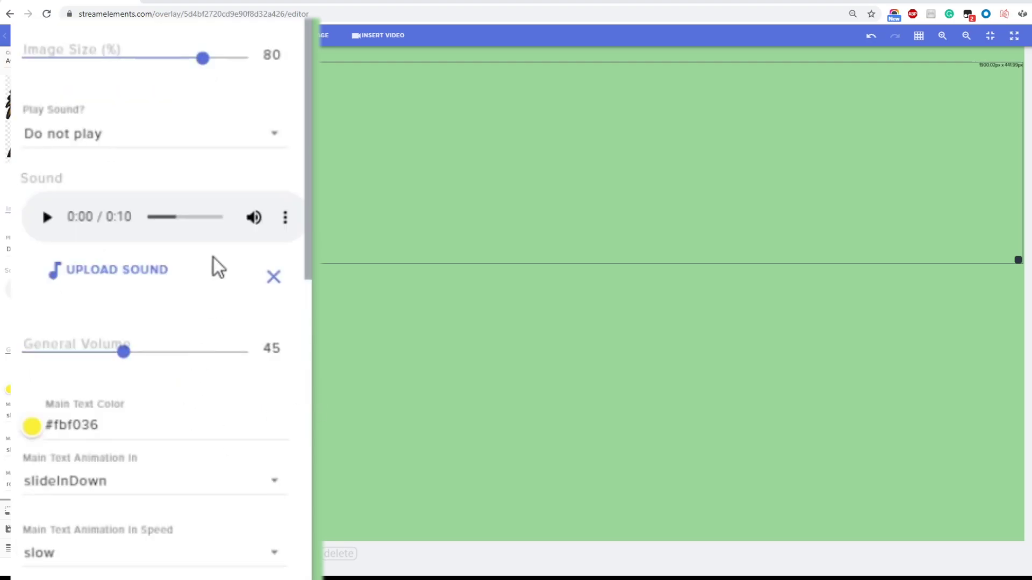
pyautogui.scroll(4, 186, 340)
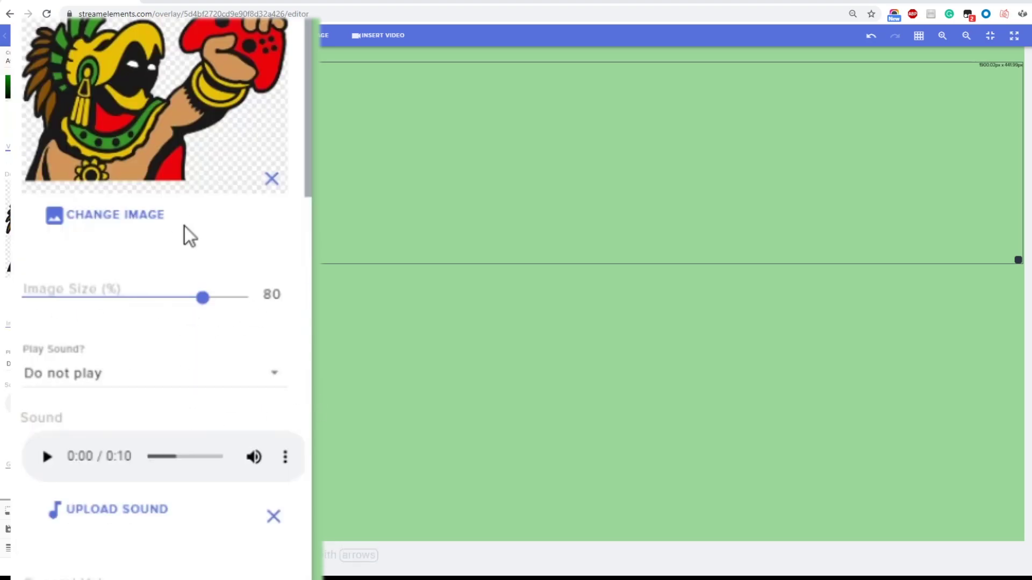
pyautogui.scroll(8, 261, 199)
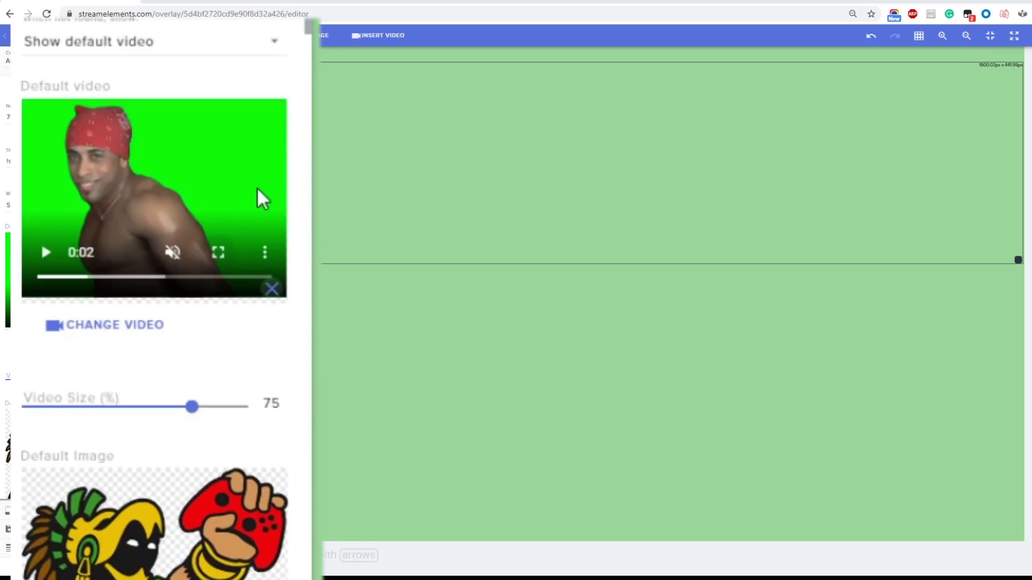
pyautogui.scroll(-14, 118, 226)
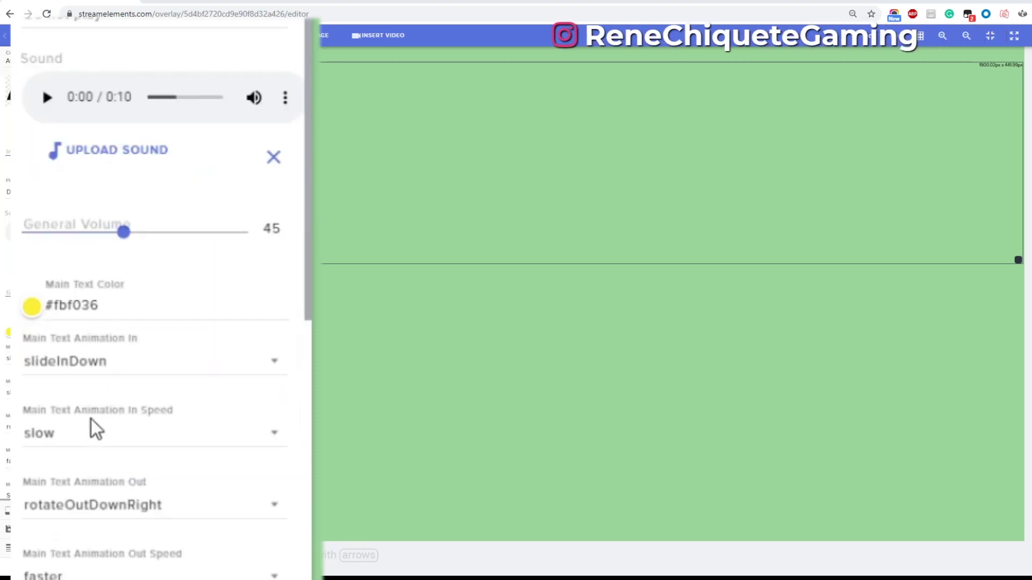
pyautogui.scroll(-2, 117, 291)
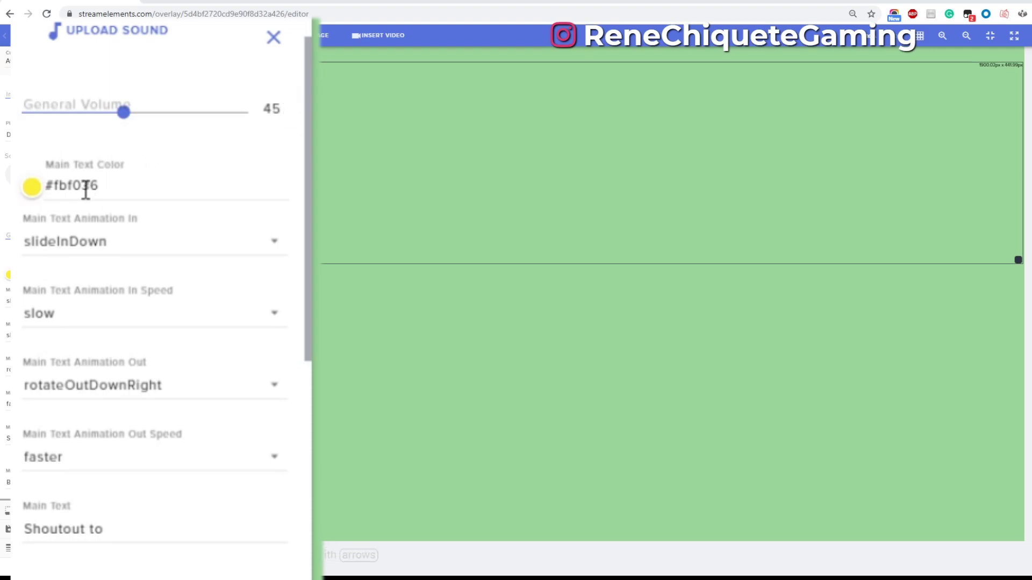
pyautogui.scroll(-2, 94, 172)
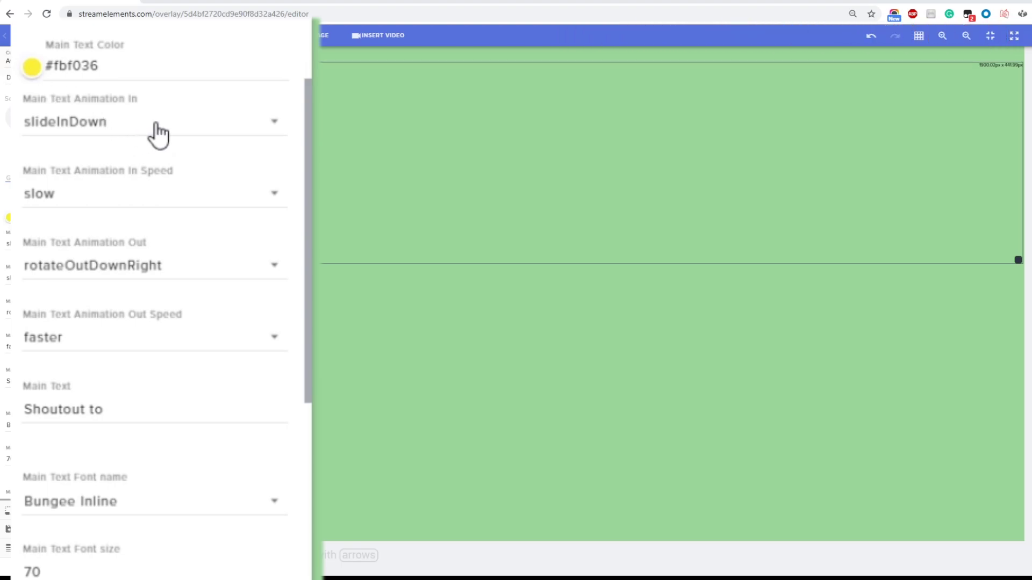
pyautogui.click(83, 138)
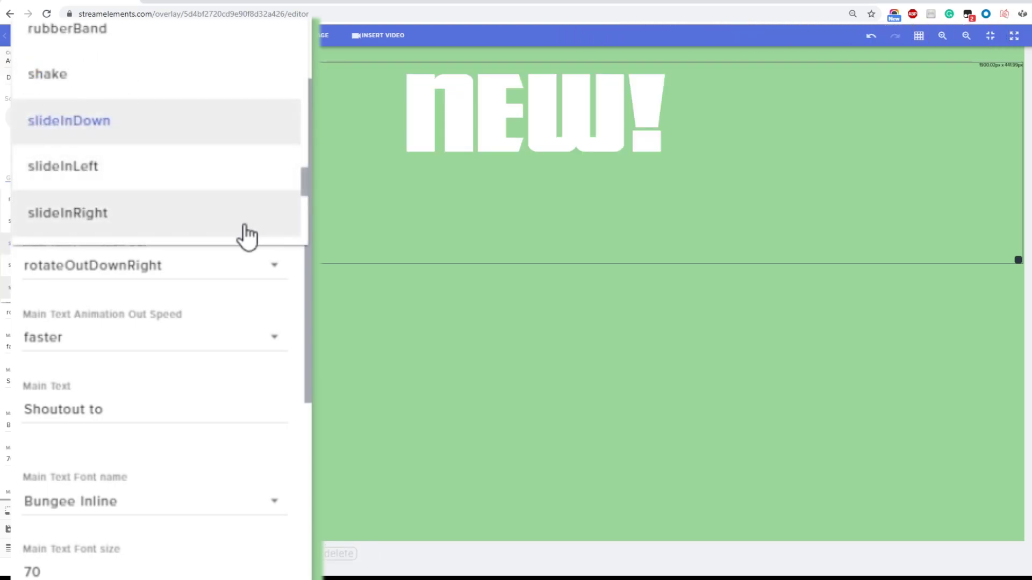
pyautogui.scroll(6, 247, 234)
pyautogui.scroll(10, 170, 194)
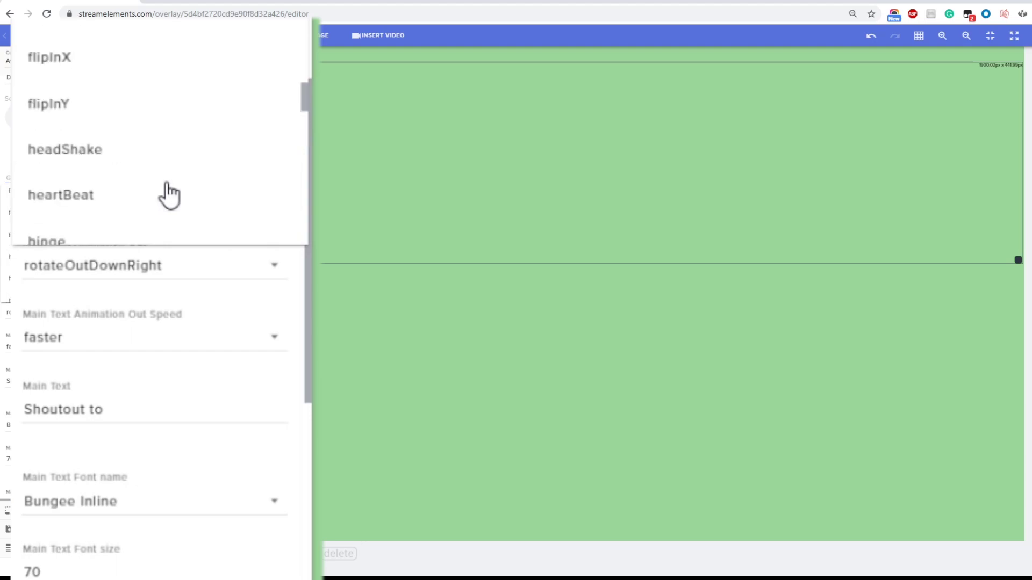
pyautogui.scroll(-7, 163, 163)
pyautogui.scroll(10, 176, 150)
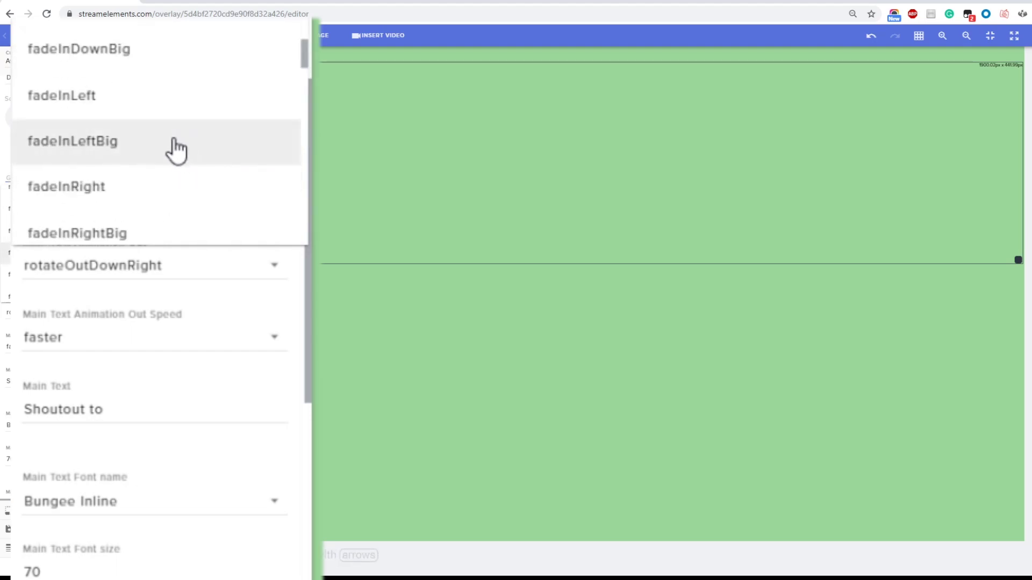
pyautogui.scroll(4, 156, 134)
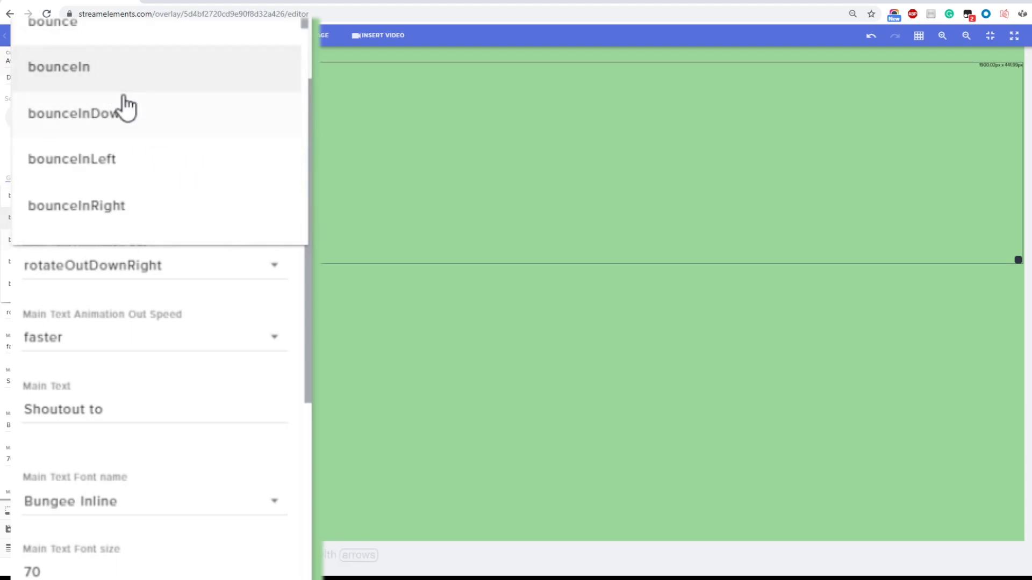
pyautogui.scroll(-12, 124, 110)
pyautogui.scroll(-15, 138, 113)
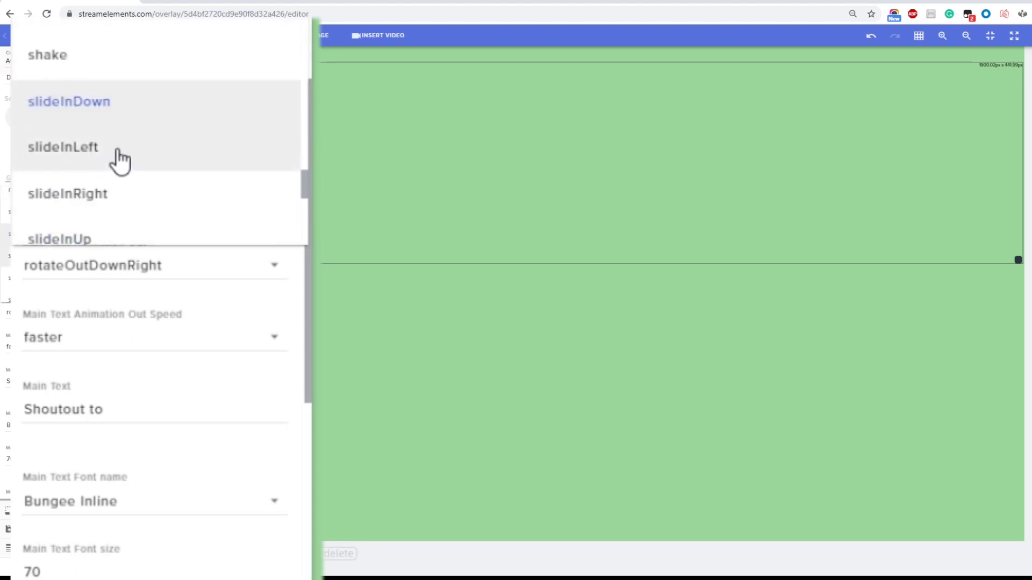
pyautogui.click(103, 160)
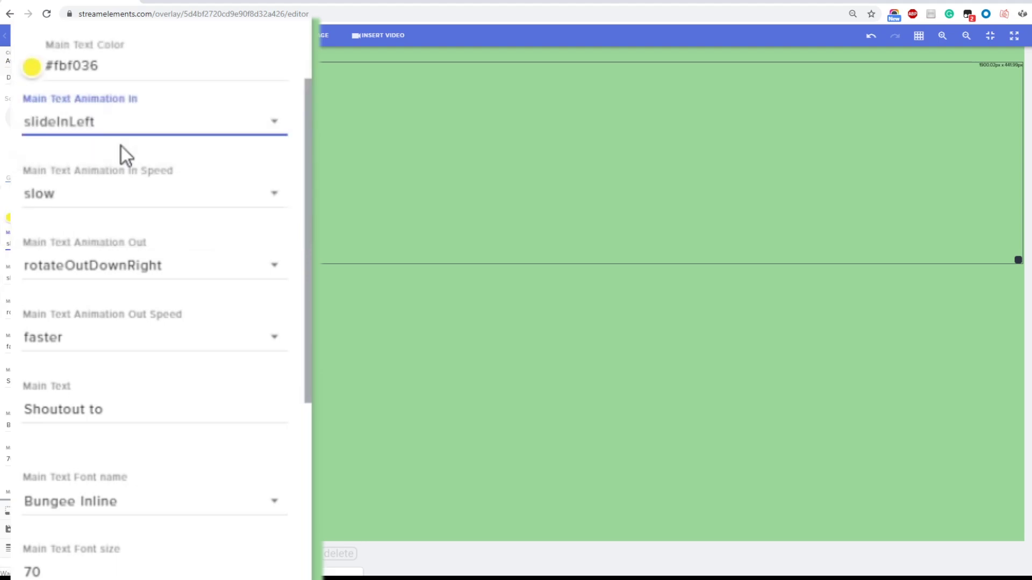
# Step: Keep the main text entry speed slow and set Main Text Animation Out to rotateOutUpLeft
pyautogui.click(273, 207)
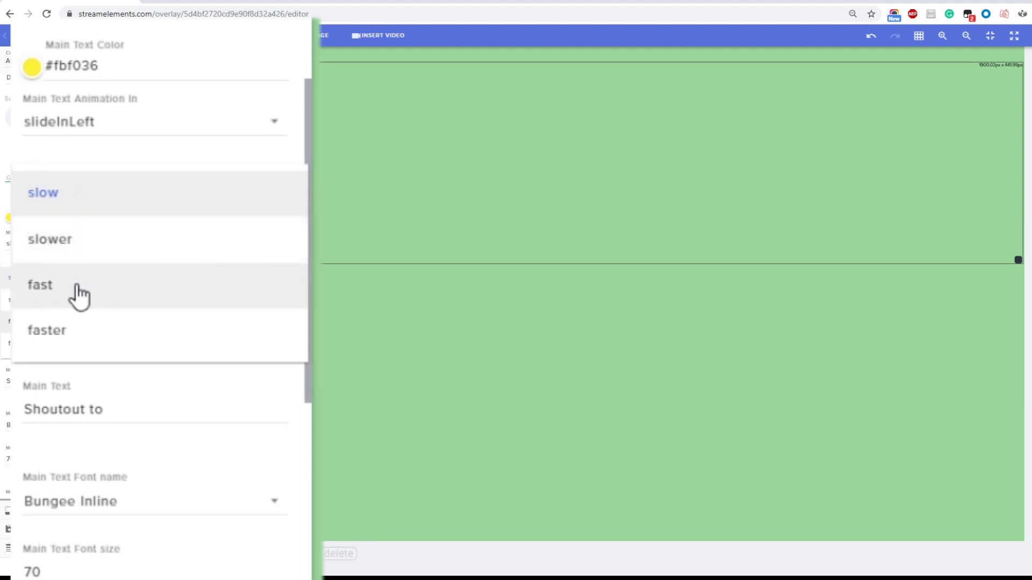
pyautogui.click(78, 205)
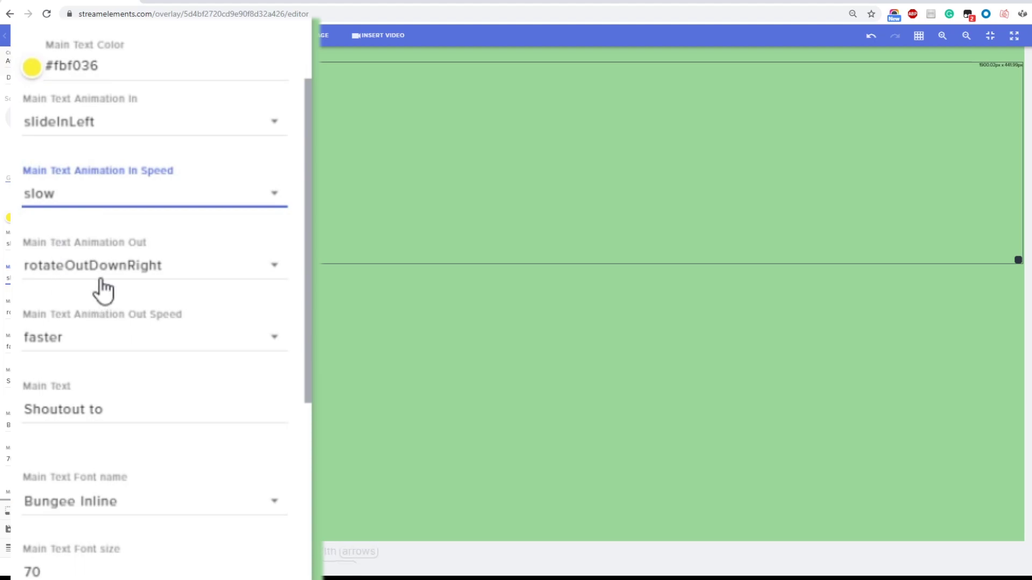
pyautogui.click(138, 277)
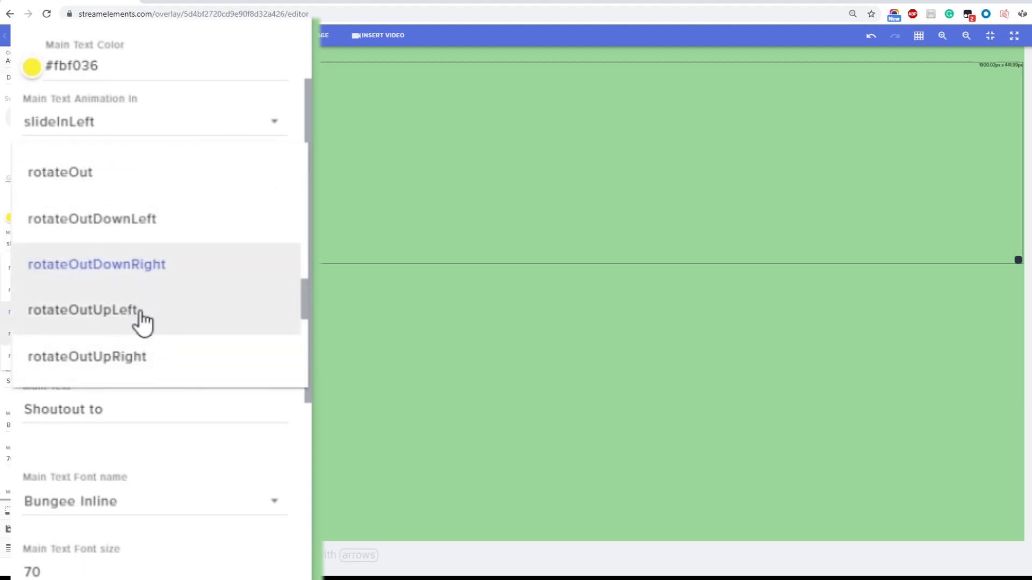
pyautogui.click(135, 311)
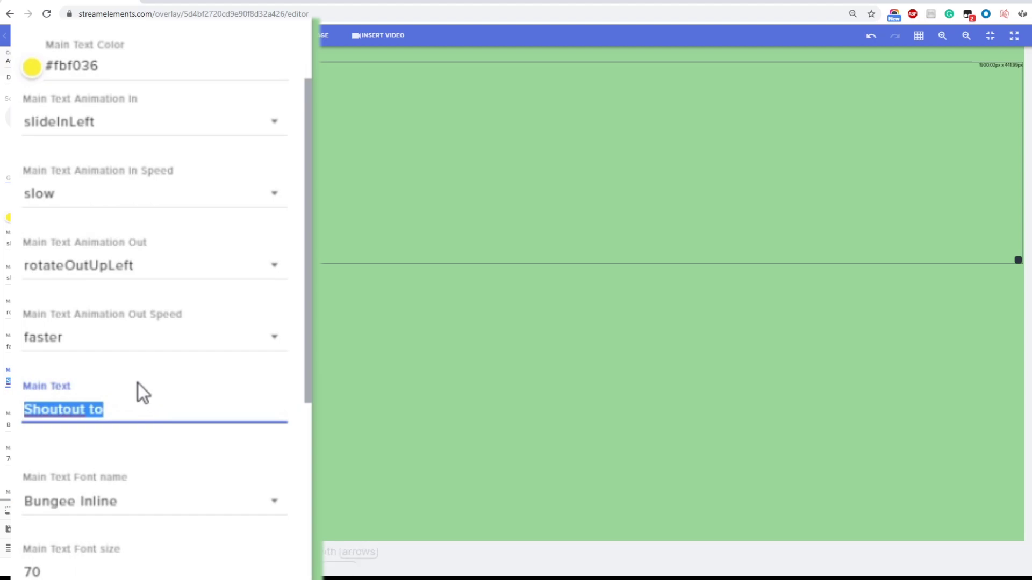
pyautogui.scroll(-2, 138, 383)
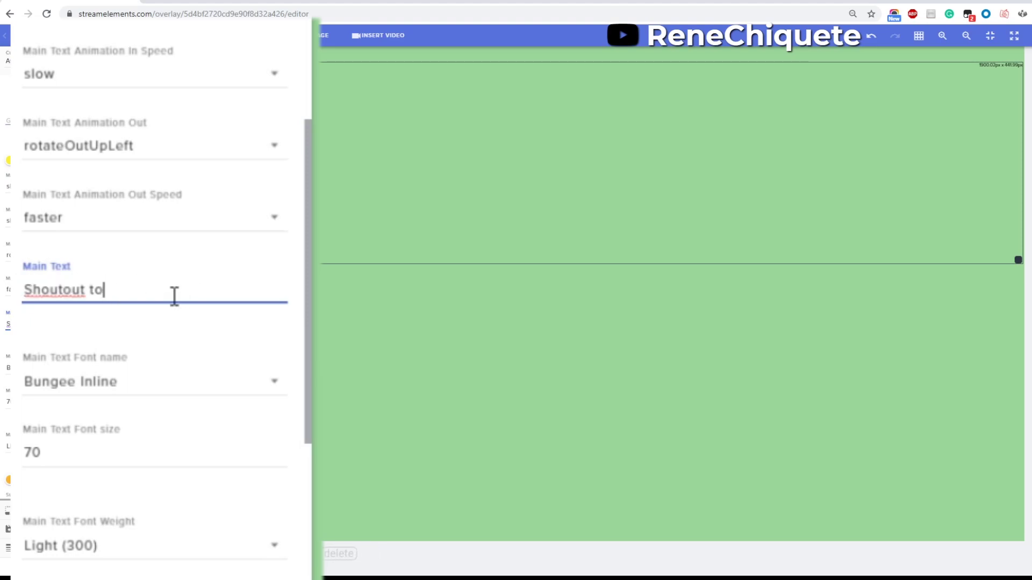
pyautogui.scroll(-2, 176, 303)
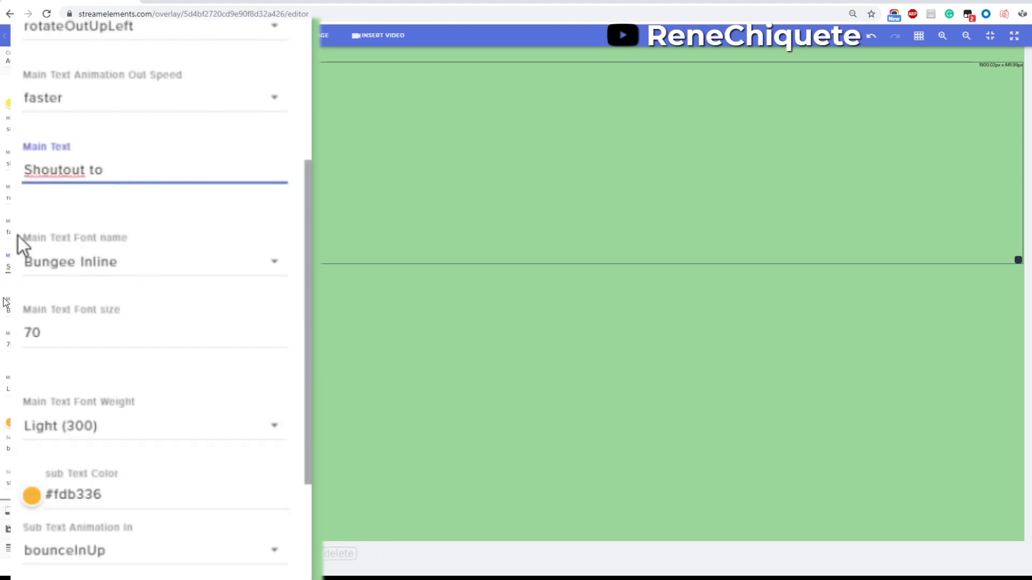
pyautogui.click(268, 276)
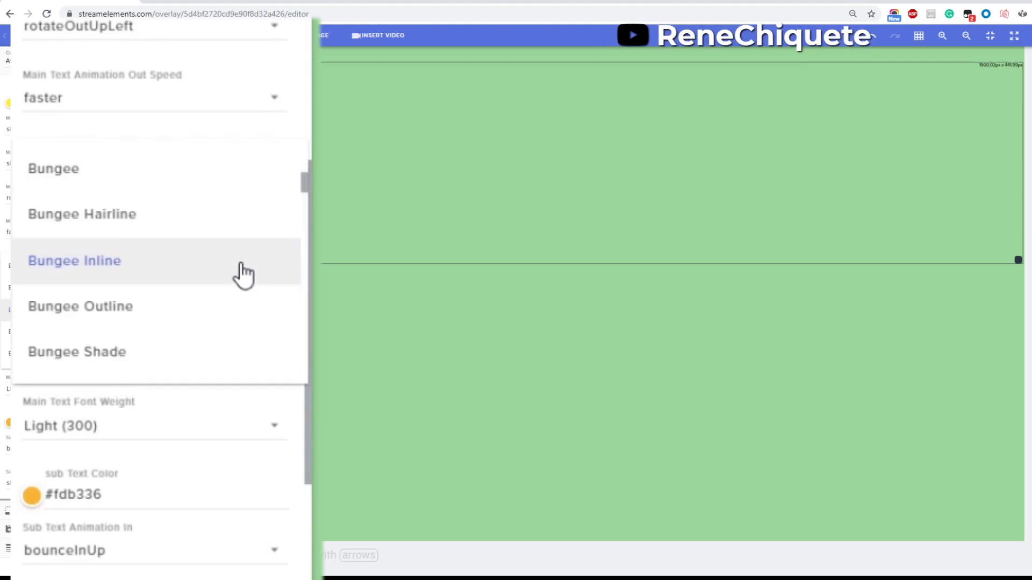
pyautogui.click(232, 279)
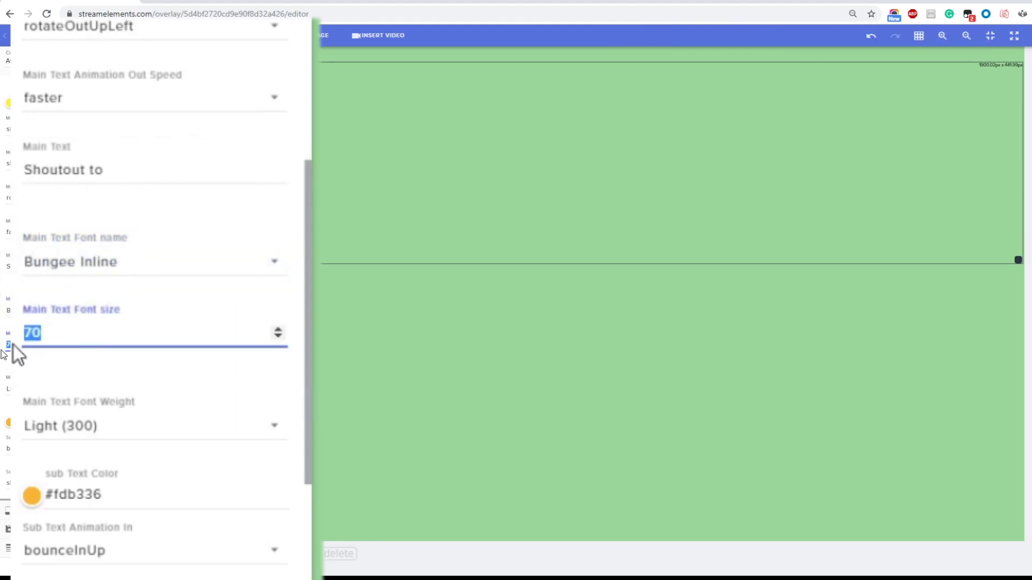
pyautogui.click(274, 433)
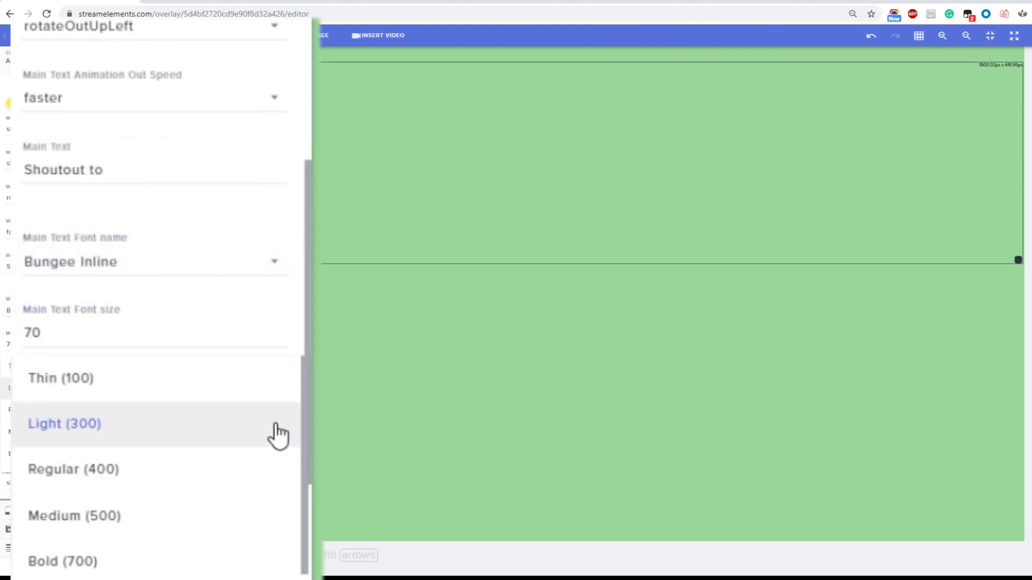
pyautogui.click(149, 432)
pyautogui.scroll(-2, 196, 430)
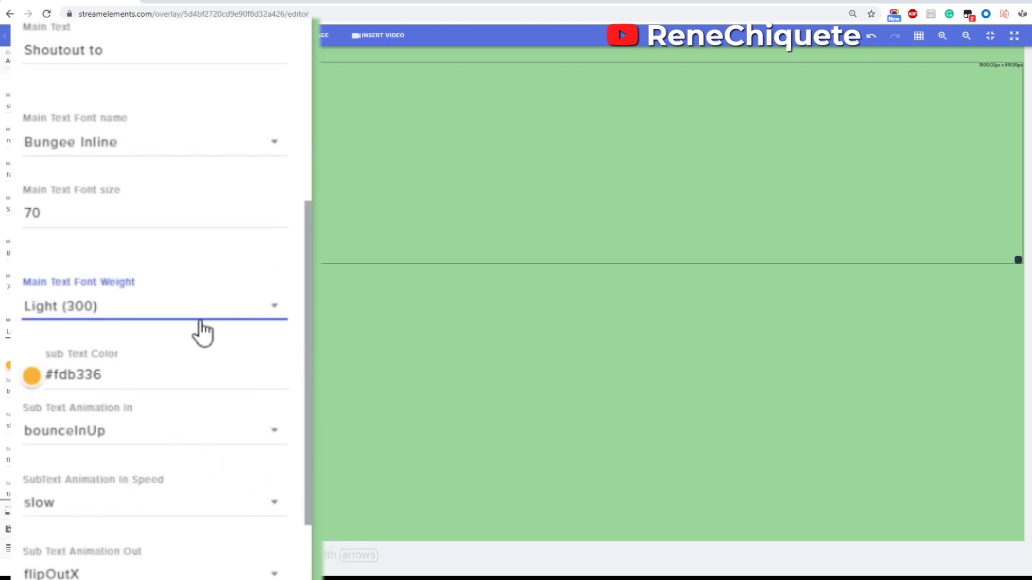
pyautogui.scroll(4, 111, 259)
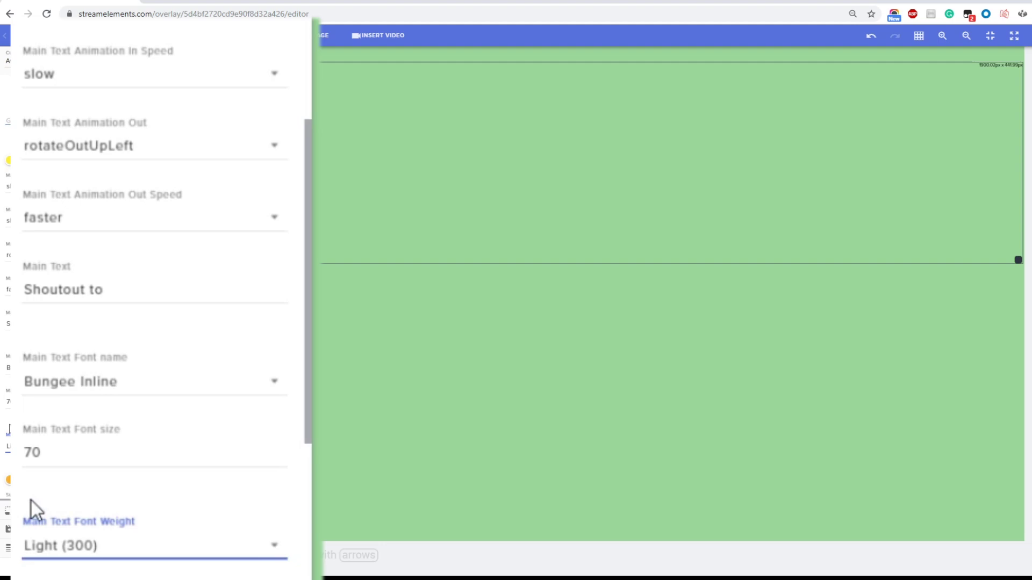
pyautogui.scroll(-6, 83, 556)
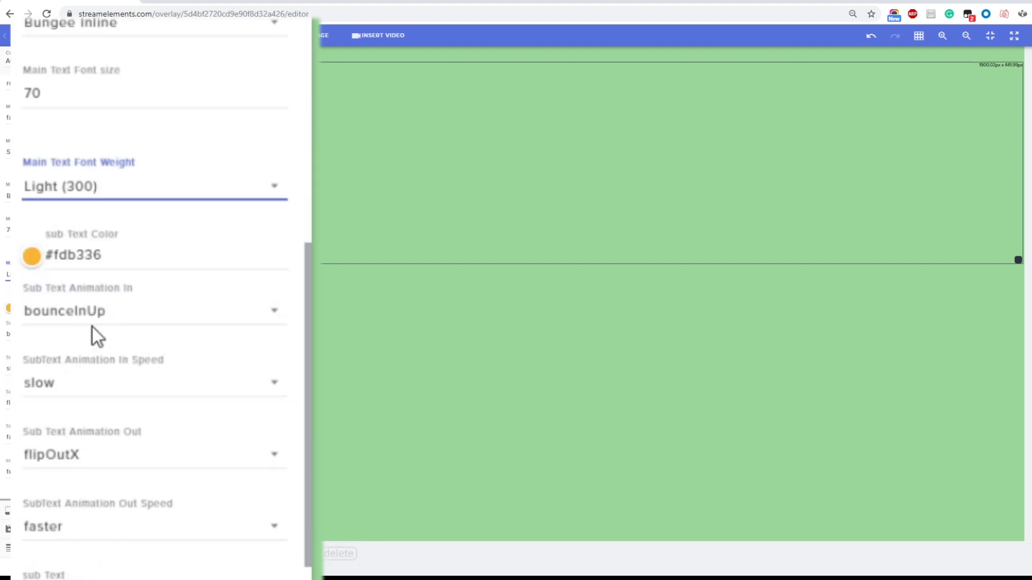